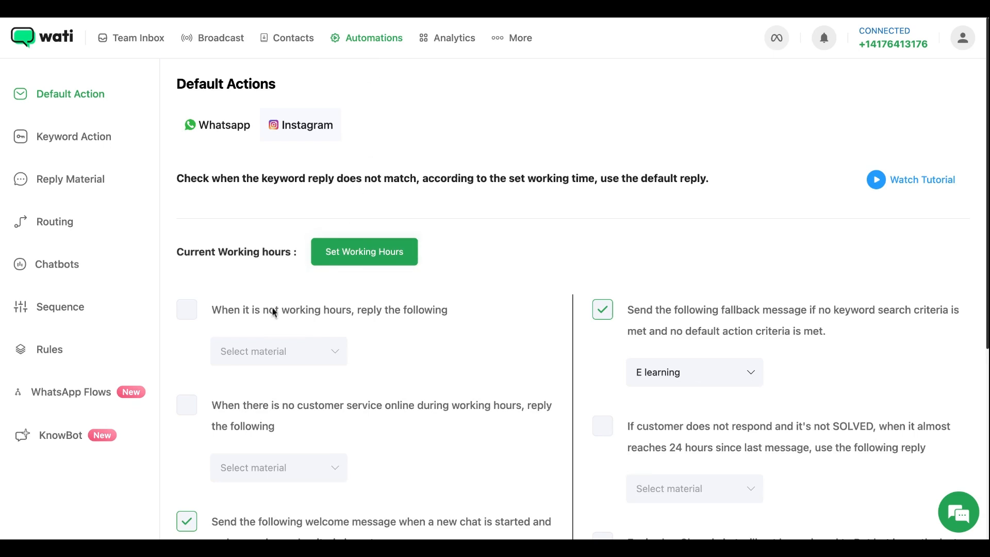
Create a new chatbot named "lead qualification 2024"
{"action": "left_click", "coordinate": [54, 266]}
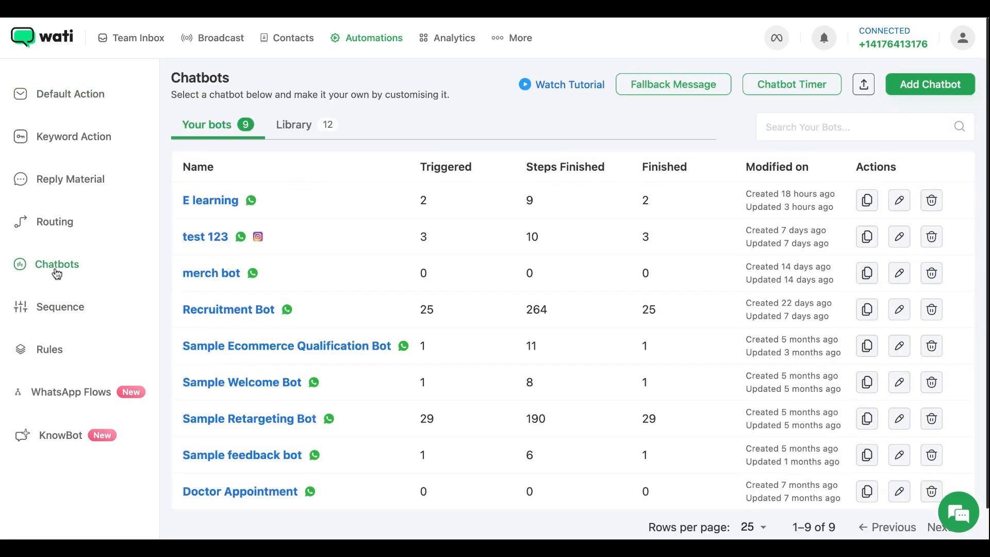
{"action": "left_click", "coordinate": [931, 92]}
{"action": "left_click", "coordinate": [491, 283]}
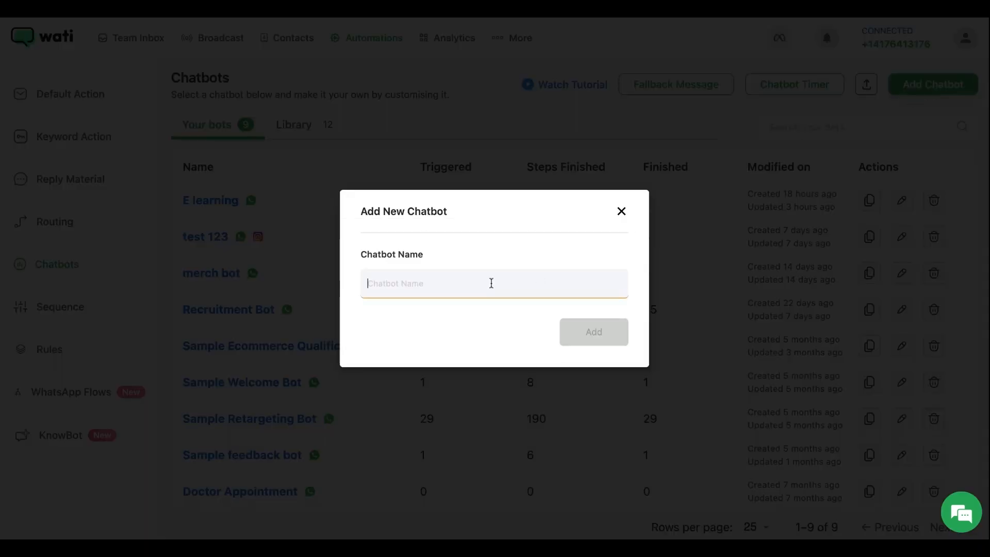
{"action": "type", "text": "lead qualification 2024"}
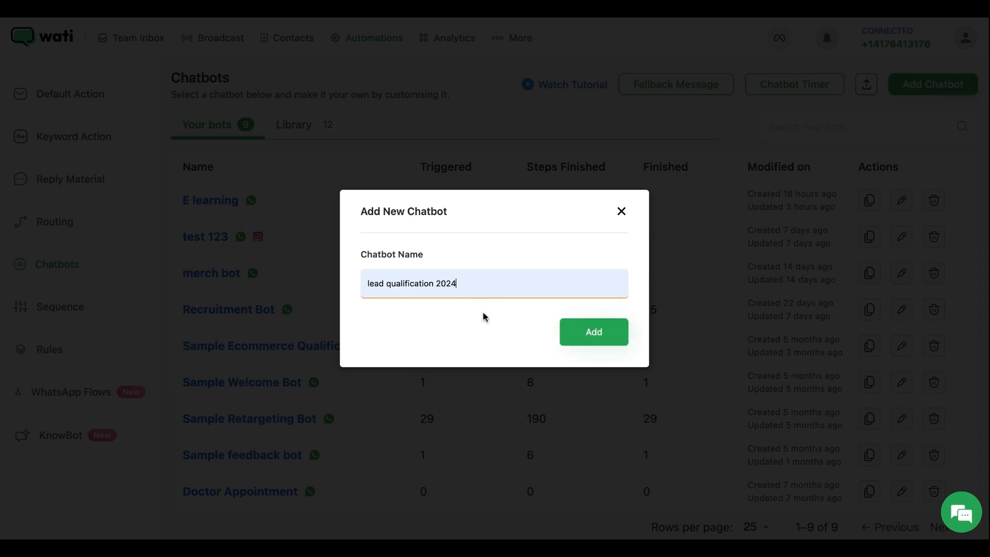
{"action": "left_click", "coordinate": [608, 344]}
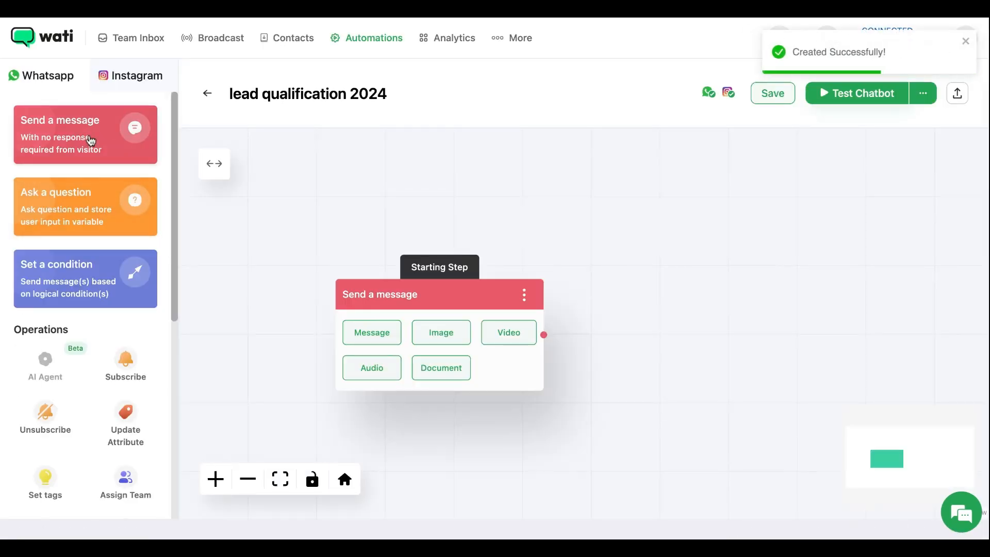
Add a message to the starting step that greets with "Hi" followed by the {{name}} contact attribute
{"action": "left_click_drag", "start_coordinate": [378, 294], "coordinate": [267, 270]}
{"action": "left_click", "coordinate": [266, 312]}
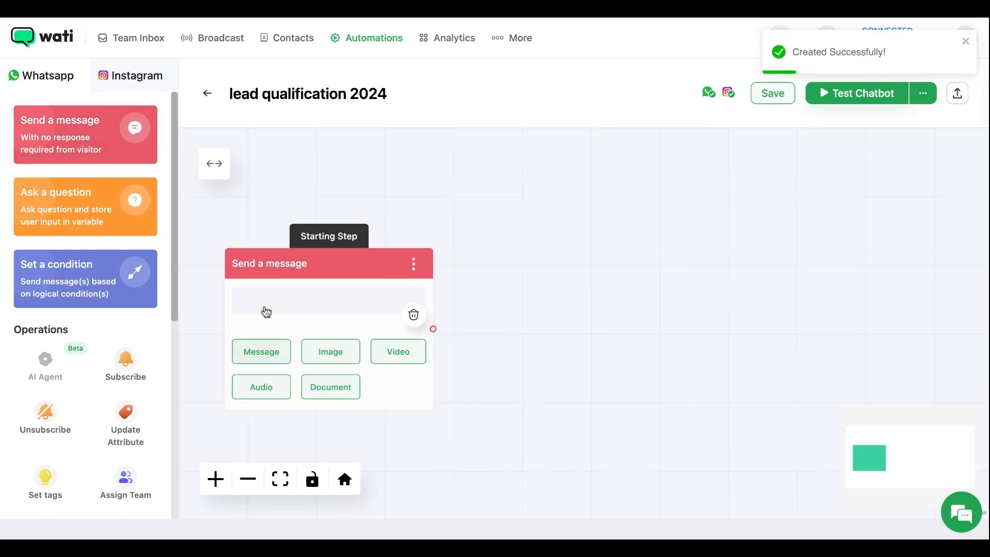
{"action": "left_click", "coordinate": [296, 309]}
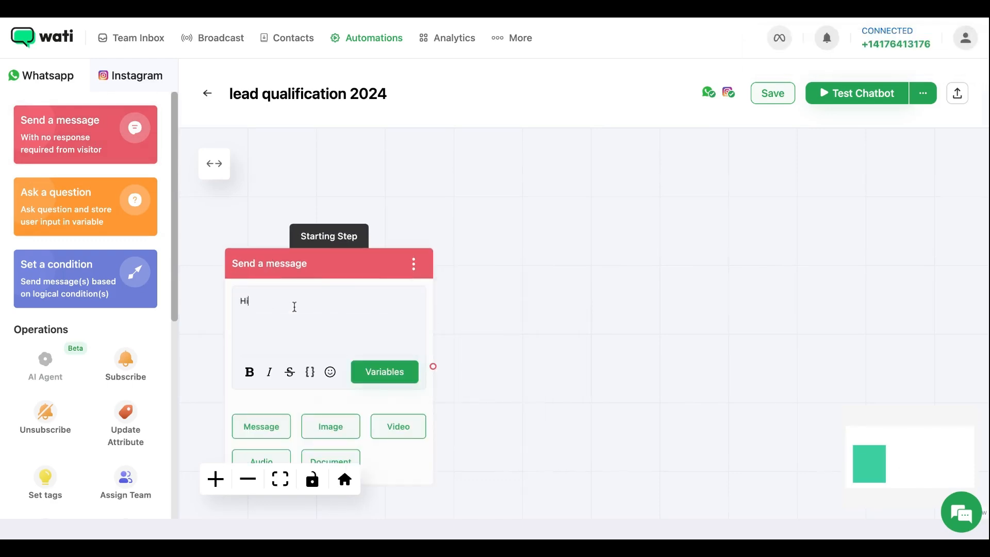
{"action": "left_click", "coordinate": [382, 372]}
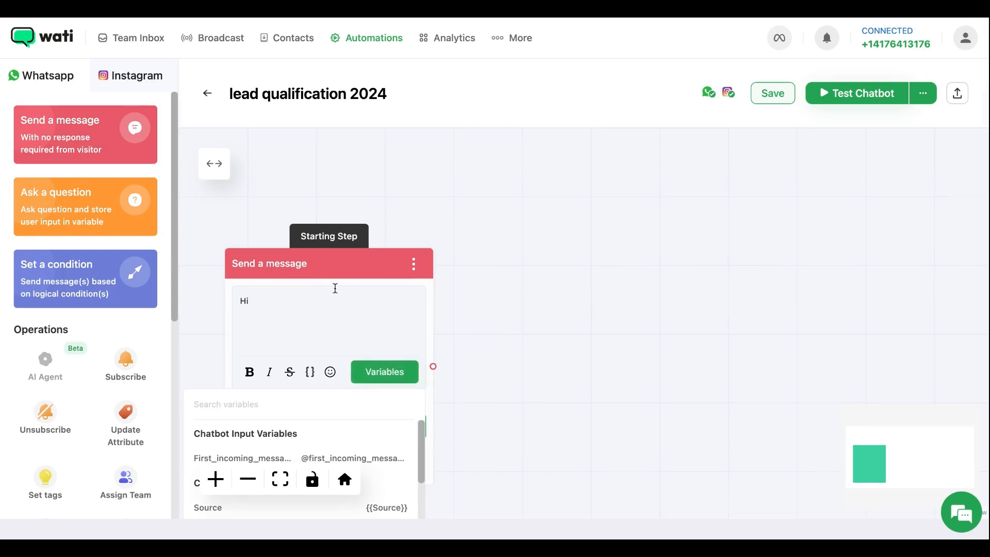
{"action": "left_click_drag", "start_coordinate": [327, 266], "coordinate": [343, 146]}
{"action": "scroll", "coordinate": [283, 392], "scroll_direction": "down", "scroll_amount": 2}
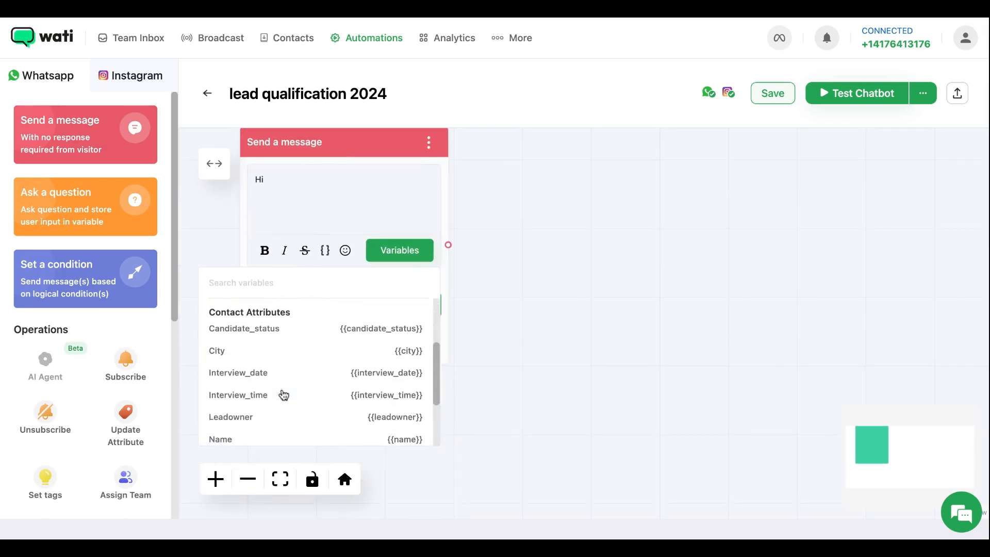
{"action": "left_click", "coordinate": [263, 436]}
{"action": "left_click", "coordinate": [319, 179]}
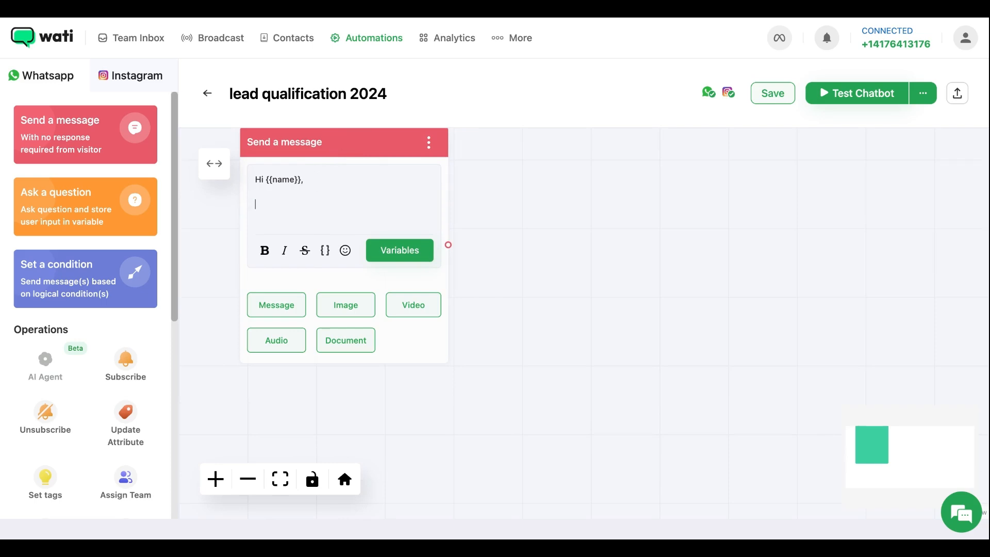
Complete the starting message with "Welcome to Product Academy, please share the following information before we proceed."
{"action": "type", "text": "Welcome to Product Academy, please share the following information before we proceed."}
{"action": "left_click_drag", "start_coordinate": [310, 232], "coordinate": [260, 207]}
{"action": "key", "text": "ctrl+b"}
{"action": "left_click_drag", "start_coordinate": [296, 143], "coordinate": [257, 216]}
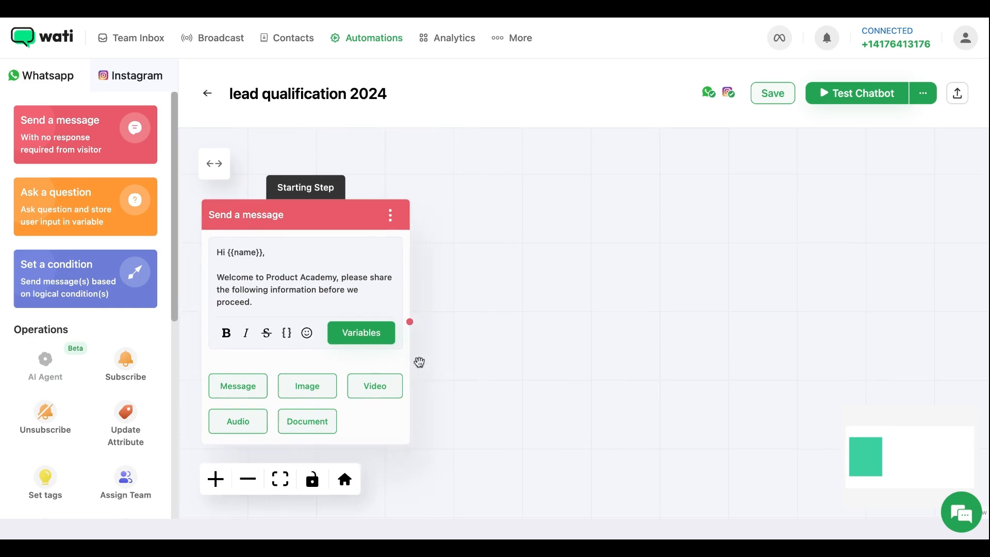
Add a Buttons node after the starting message and set its body text to "What do you currently do?"
{"action": "left_click_drag", "start_coordinate": [410, 322], "coordinate": [480, 324]}
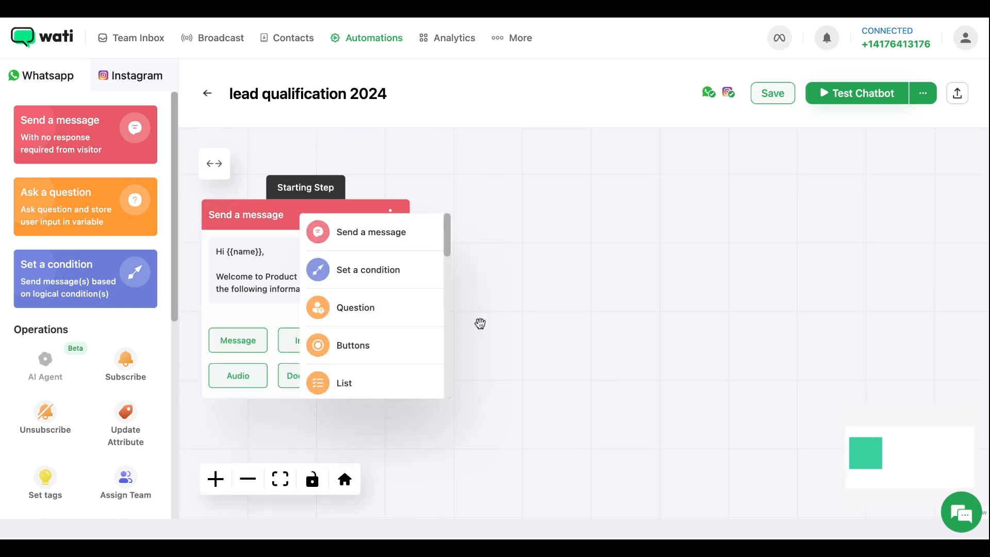
{"action": "left_click", "coordinate": [358, 344]}
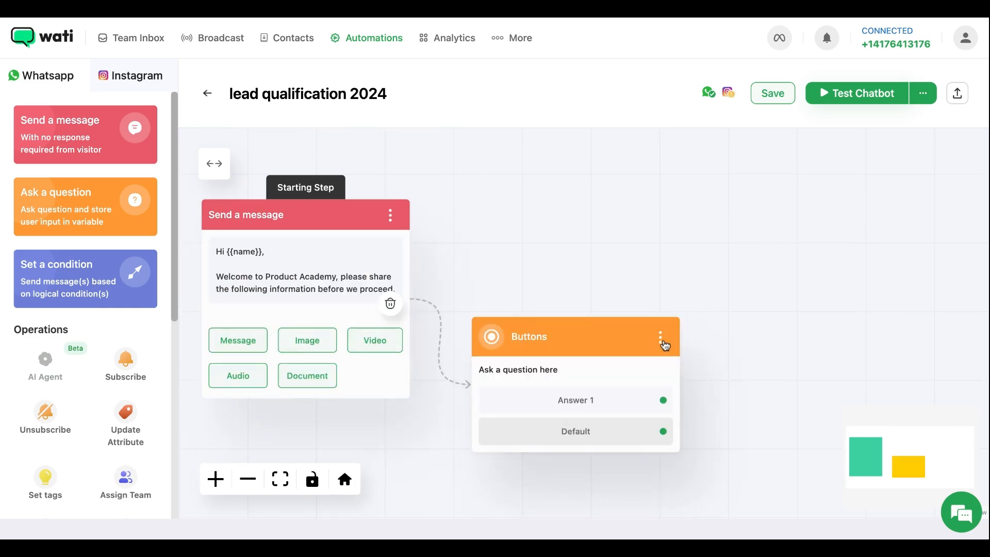
{"action": "left_click", "coordinate": [660, 340]}
{"action": "left_click", "coordinate": [602, 213]}
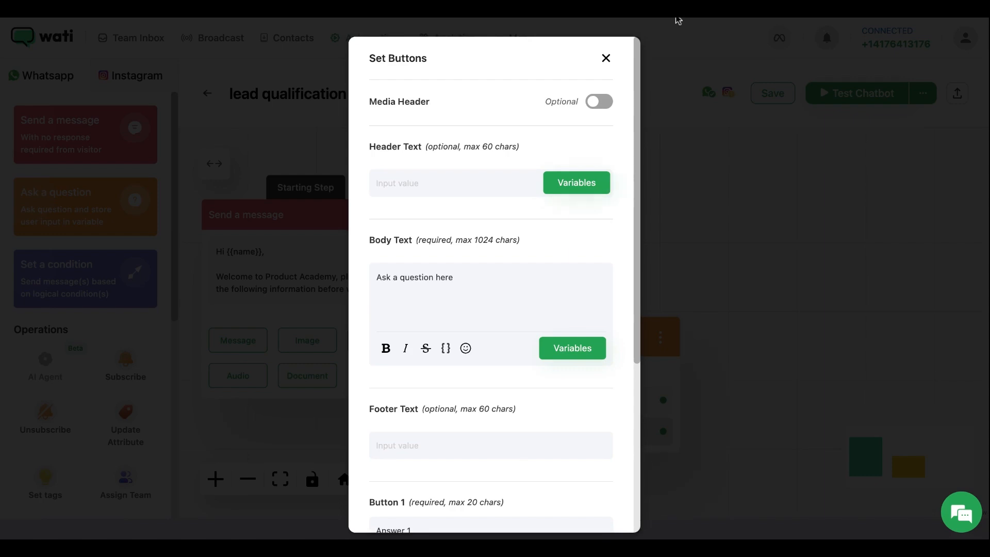
{"action": "left_click_drag", "start_coordinate": [485, 283], "coordinate": [259, 283]}
{"action": "type", "text": "What do you currently do?"}
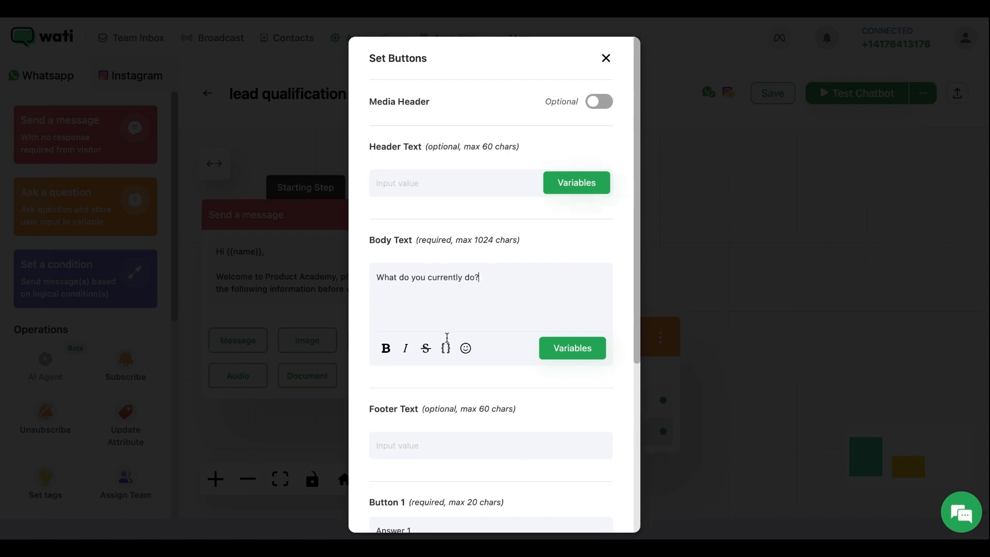
Give the current-job question the answers Product Manager, Software Engineer and Fresher, and save the response in the variable Currentjob
{"action": "scroll", "coordinate": [447, 337], "scroll_direction": "down", "scroll_amount": 3}
{"action": "scroll", "coordinate": [446, 338], "scroll_direction": "down", "scroll_amount": 2}
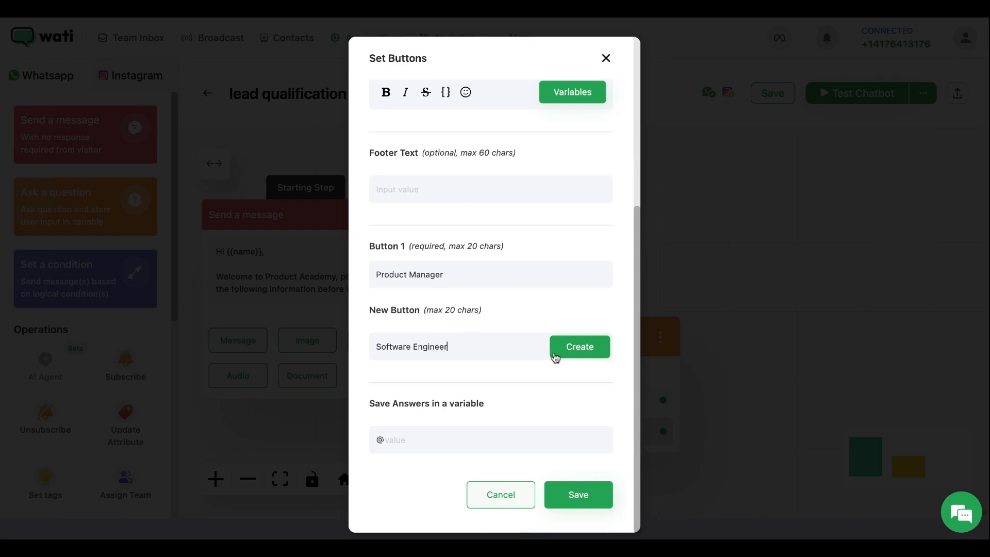
{"action": "left_click", "coordinate": [552, 356]}
{"action": "scroll", "coordinate": [567, 355], "scroll_direction": "down", "scroll_amount": 1}
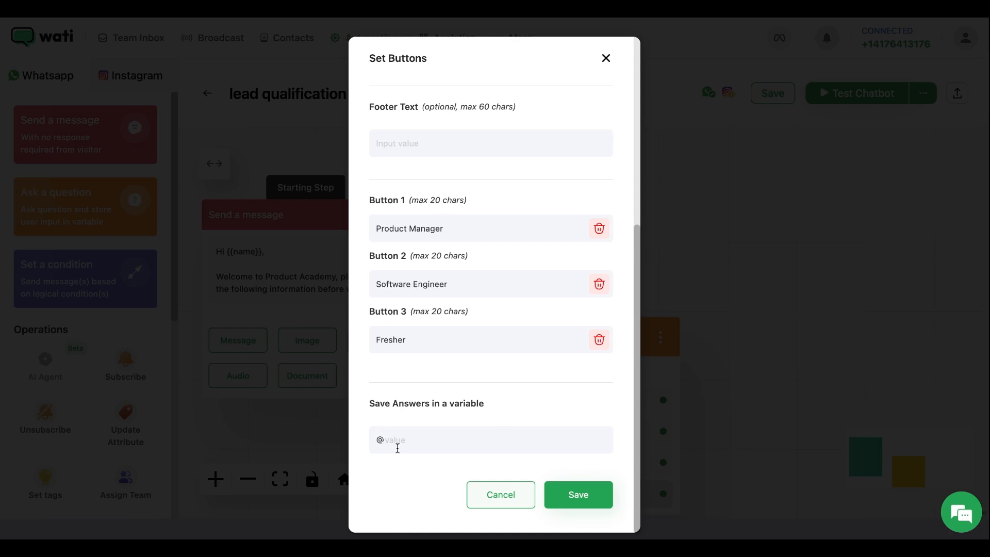
{"action": "type", "text": "Currentjob"}
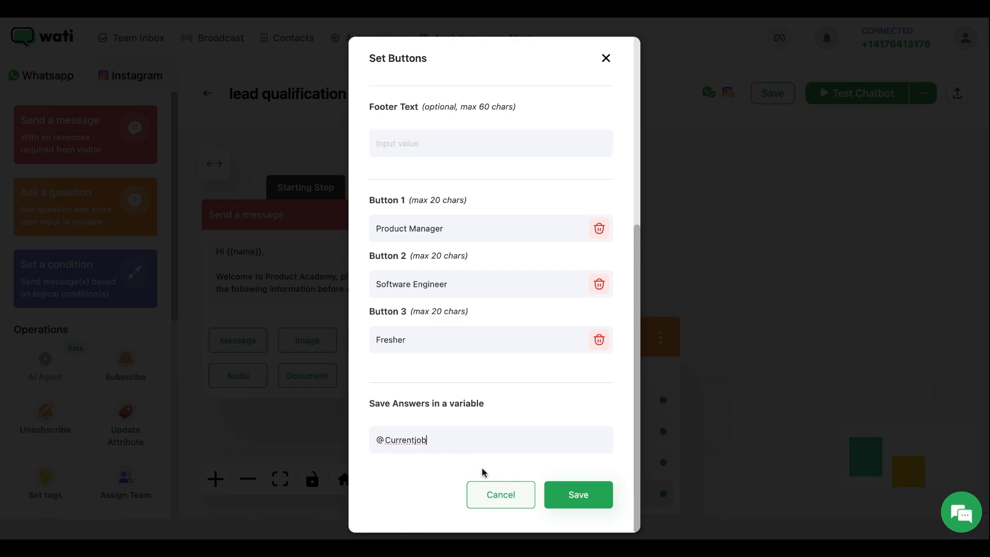
{"action": "left_click", "coordinate": [553, 495]}
Add a second Buttons node after the Product Manager answer and open it for editing
{"action": "left_click_drag", "start_coordinate": [531, 358], "coordinate": [535, 274]}
{"action": "left_click_drag", "start_coordinate": [663, 329], "coordinate": [770, 328]}
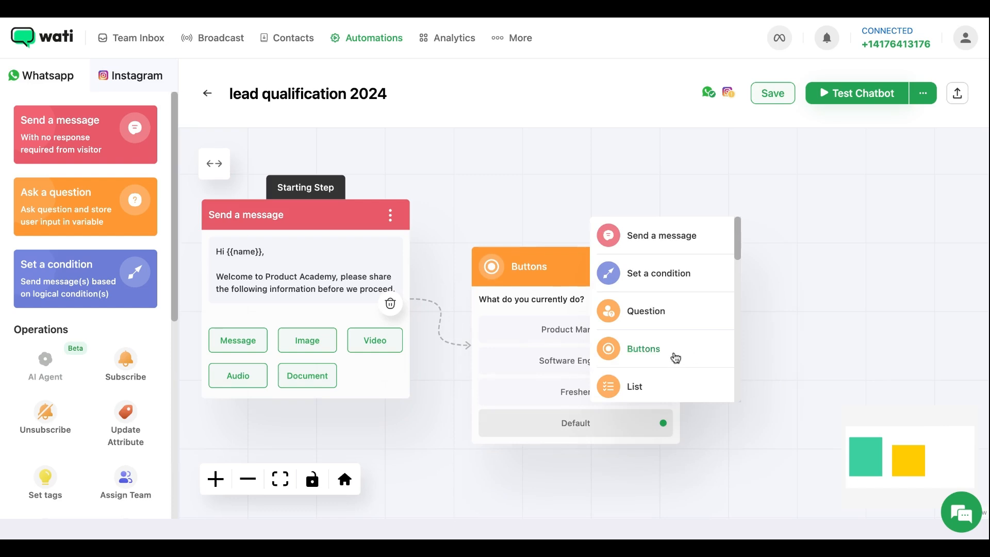
{"action": "left_click", "coordinate": [675, 357]}
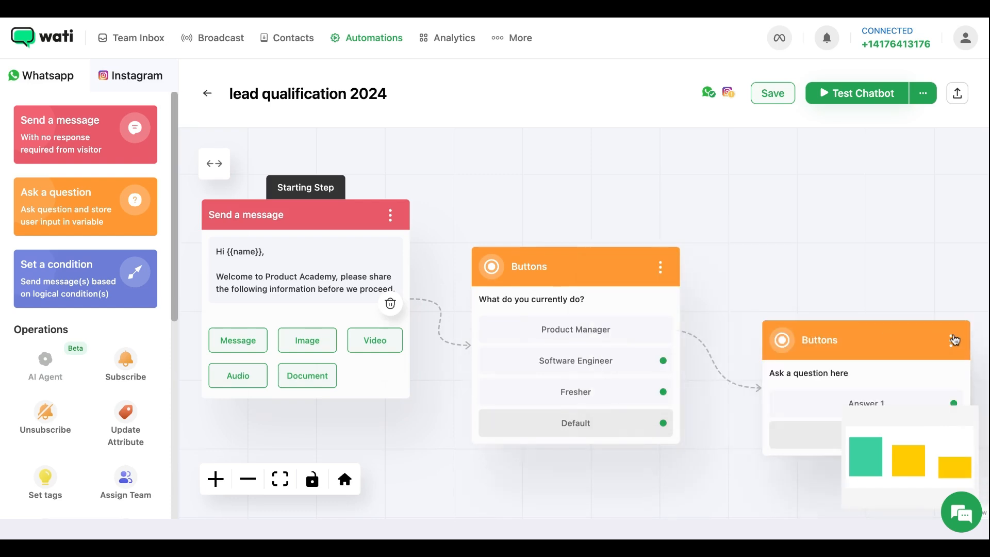
{"action": "left_click", "coordinate": [951, 340]}
{"action": "left_click", "coordinate": [893, 223]}
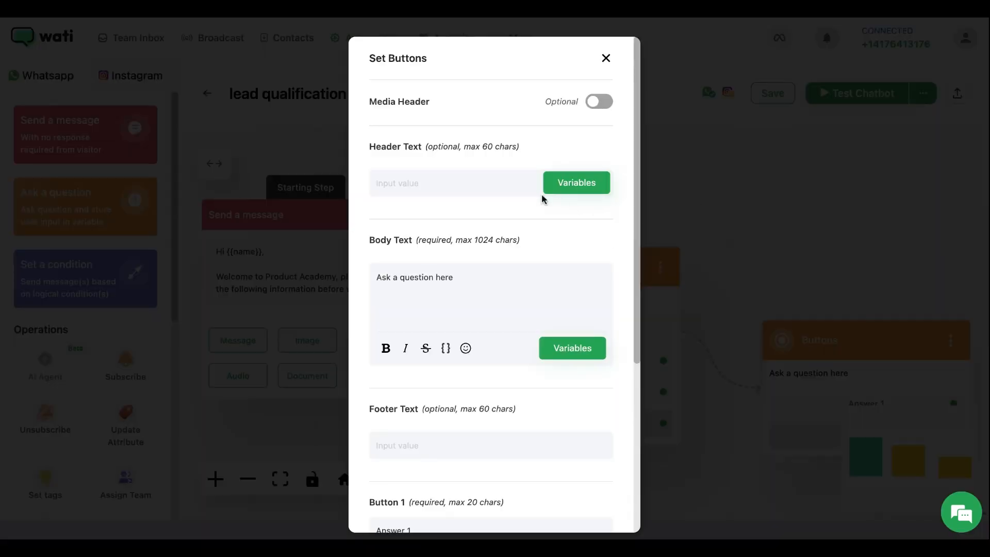
Set the second Buttons node to ask "How many years of experience do you have?" with answers 0-2 years, 2-5 years and 5+ years
{"action": "left_click", "coordinate": [495, 263]}
{"action": "key", "text": "ctrl+a"}
{"action": "type", "text": "How many years of experience do you have?"}
{"action": "scroll", "coordinate": [438, 281], "scroll_direction": "down", "scroll_amount": 2}
{"action": "scroll", "coordinate": [439, 282], "scroll_direction": "down", "scroll_amount": 2}
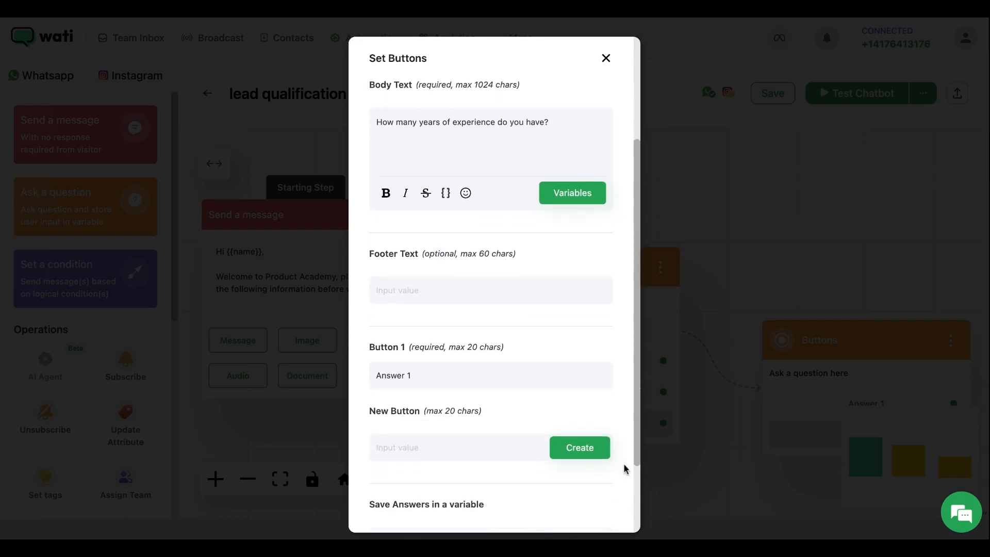
{"action": "left_click", "coordinate": [655, 433]}
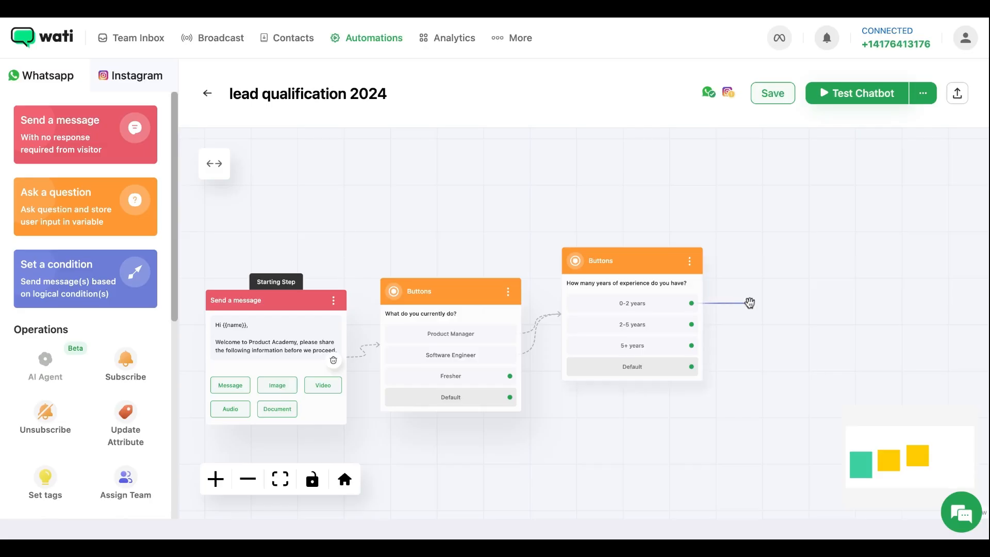
Add a Question node after the 0-2 years answer and open it for editing
{"action": "left_click", "coordinate": [755, 303]}
{"action": "left_click", "coordinate": [634, 298]}
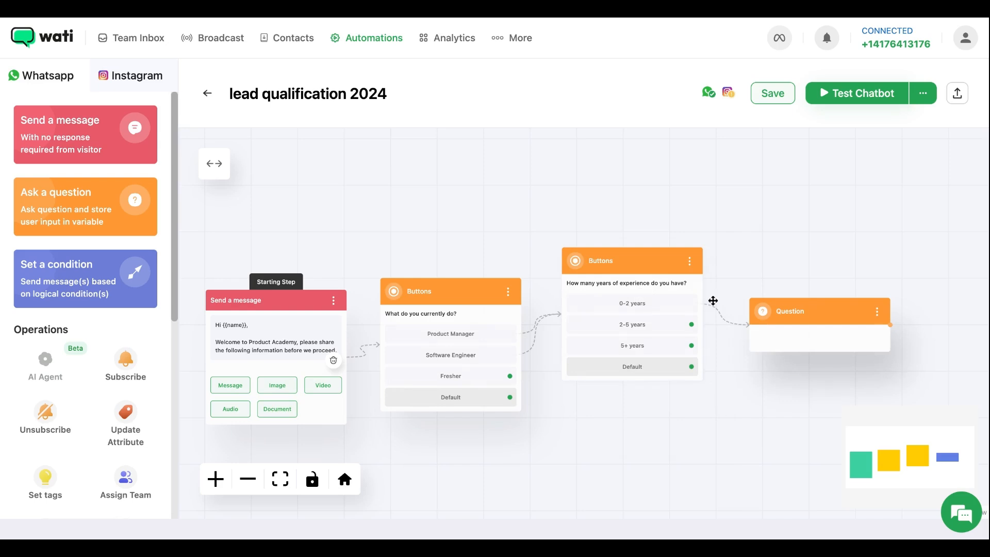
{"action": "left_click", "coordinate": [877, 312]}
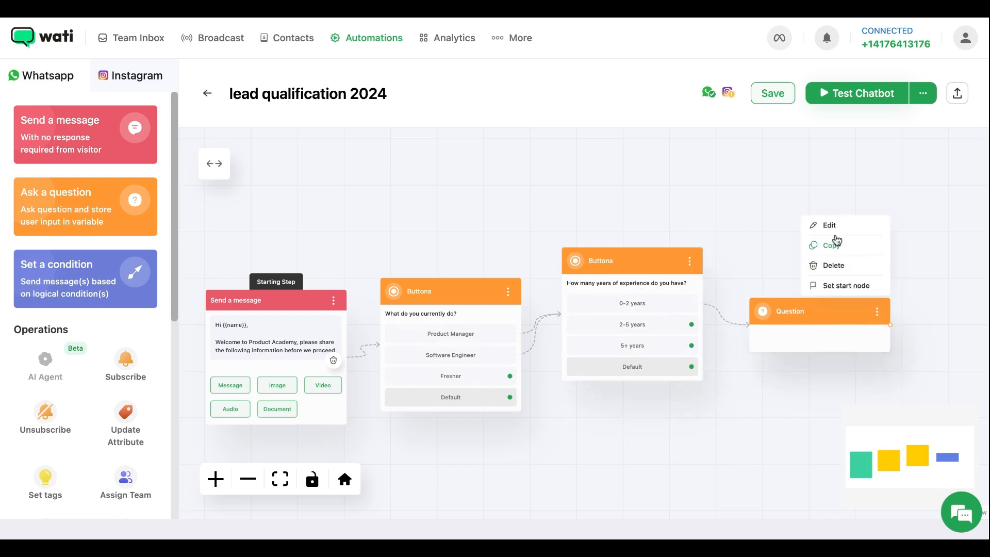
{"action": "left_click", "coordinate": [831, 227]}
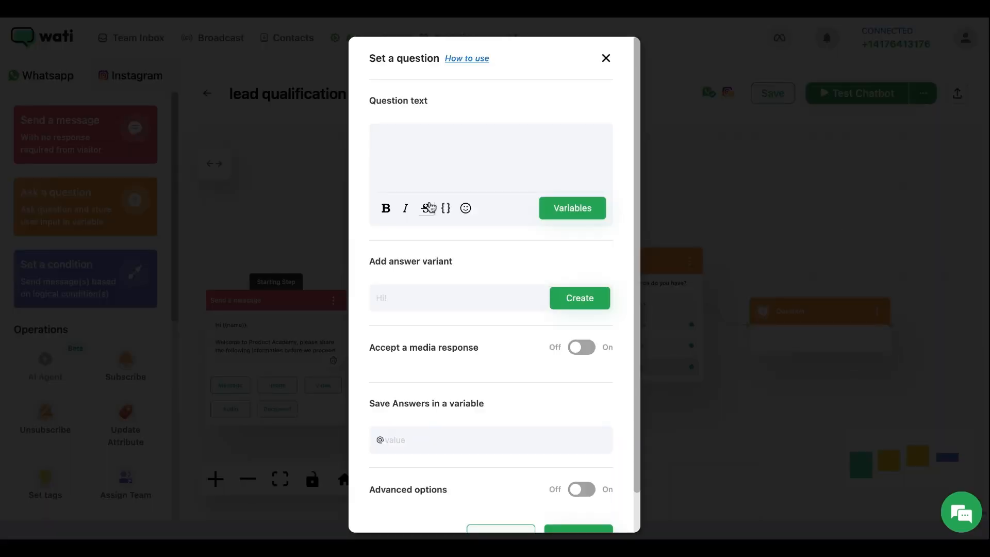
Set the question to "Thank you {{name}} for sharing the details. Please share your email address to continue." and save answers in the variable email
{"action": "type", "text": "Thank you {{name}} for sharing the details.  Please share your email address to continue."}
{"action": "scroll", "coordinate": [438, 398], "scroll_direction": "down", "scroll_amount": 2}
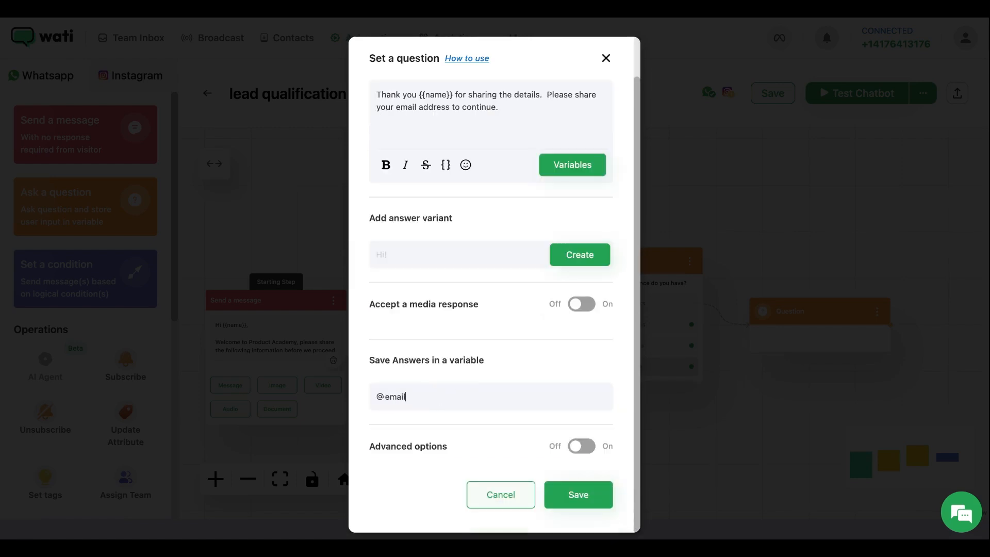
{"action": "left_click", "coordinate": [578, 503]}
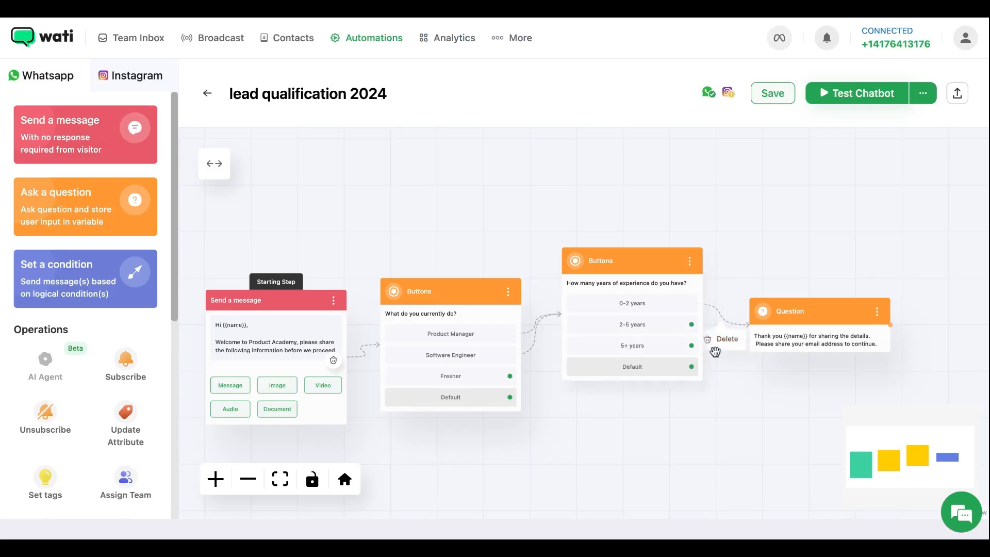
Connect the 2-5 years, 5+ years and Fresher answers to the email address question
{"action": "left_click_drag", "start_coordinate": [691, 325], "coordinate": [749, 325]}
{"action": "left_click", "coordinate": [727, 178]}
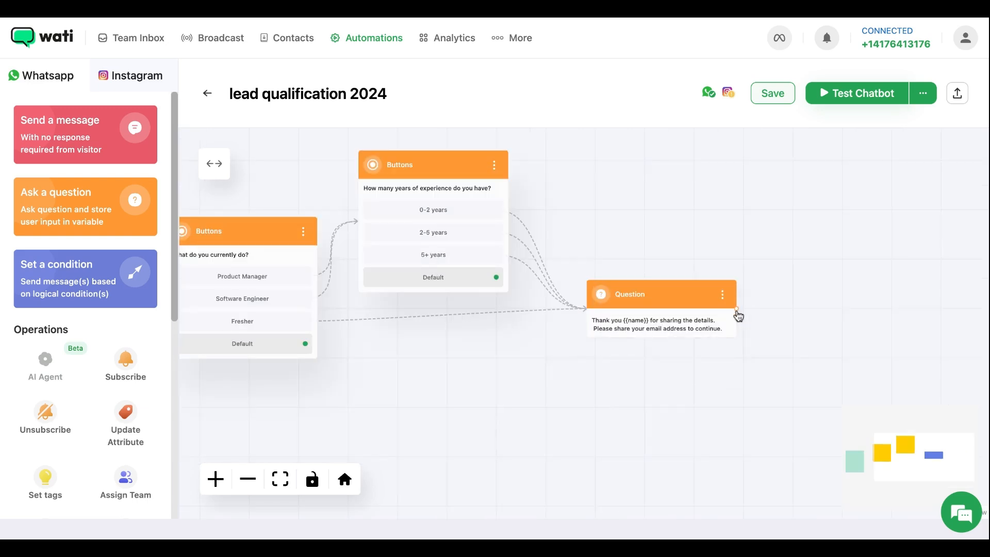
Add a Google Spreadsheet node after the email address question and open its settings
{"action": "left_click_drag", "start_coordinate": [737, 311], "coordinate": [800, 304]}
{"action": "scroll", "coordinate": [719, 320], "scroll_direction": "down", "scroll_amount": 10}
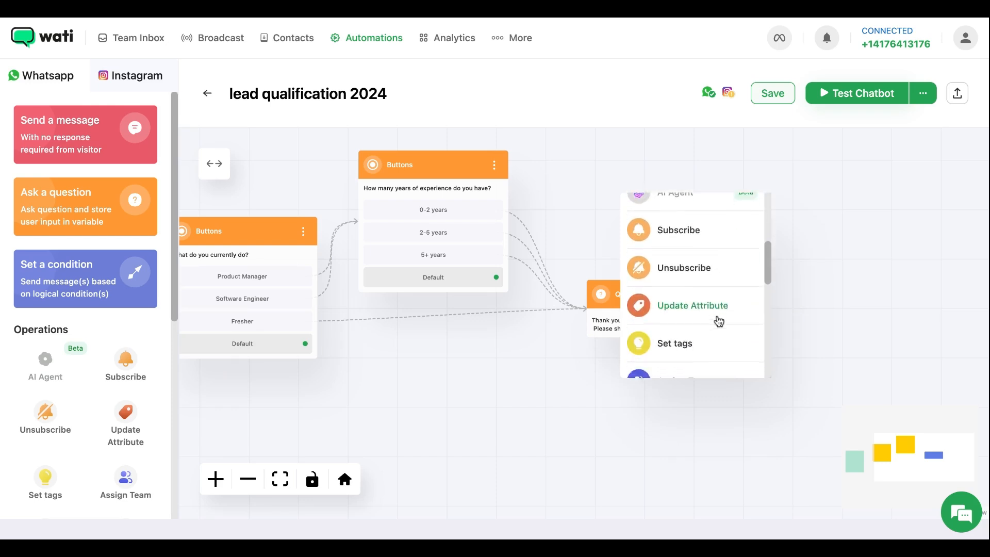
{"action": "scroll", "coordinate": [718, 320], "scroll_direction": "down", "scroll_amount": 3}
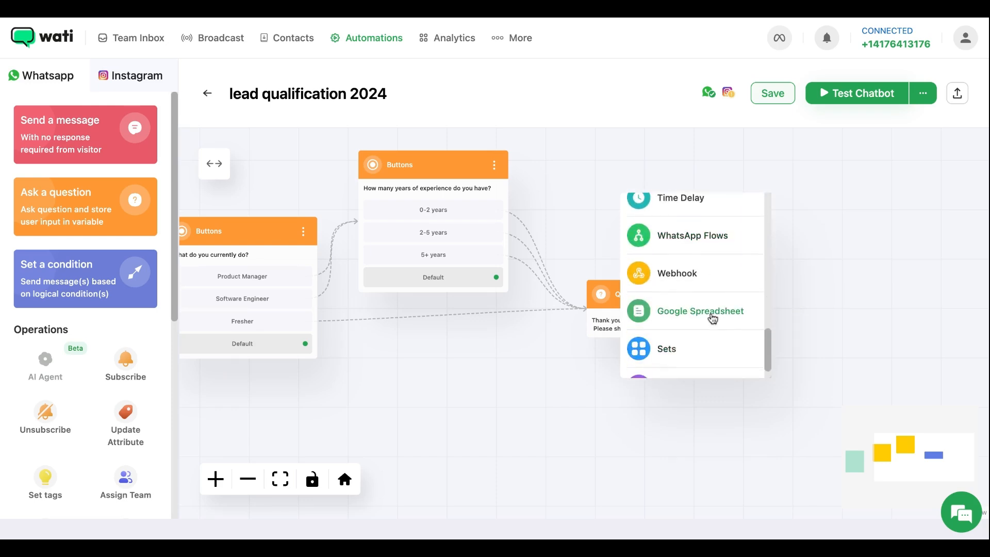
{"action": "left_click", "coordinate": [712, 313]}
{"action": "left_click", "coordinate": [833, 310]}
Choose the Google account, the "lead qualification 2024" spreadsheet and Sheet1 for the Google Spreadsheet node
{"action": "left_click", "coordinate": [529, 259]}
{"action": "left_click", "coordinate": [482, 317]}
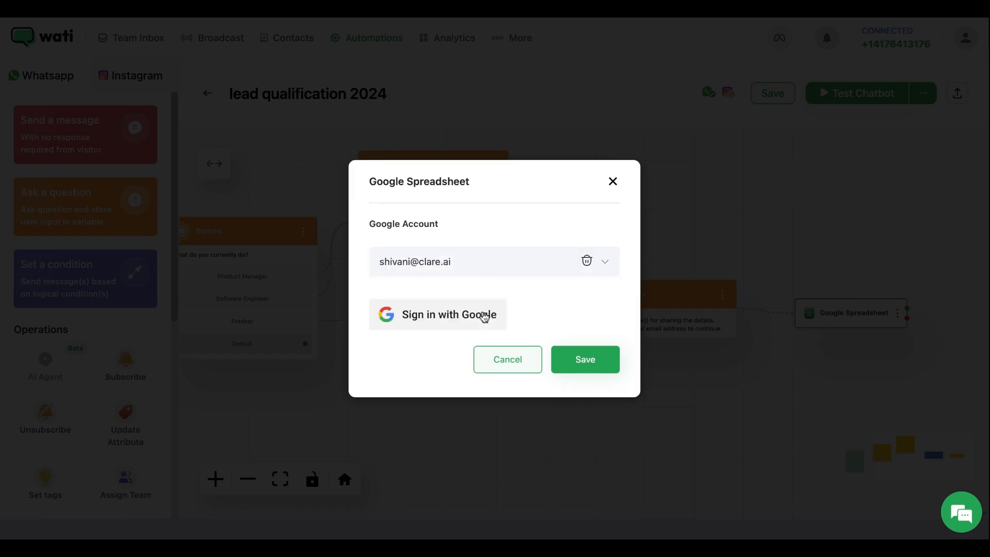
{"action": "left_click", "coordinate": [494, 358]}
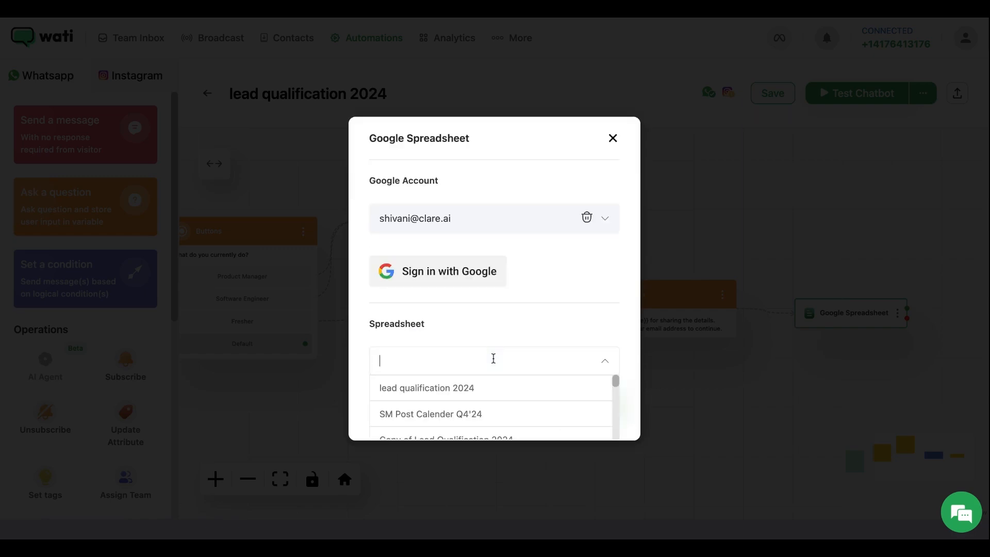
{"action": "left_click", "coordinate": [488, 388]}
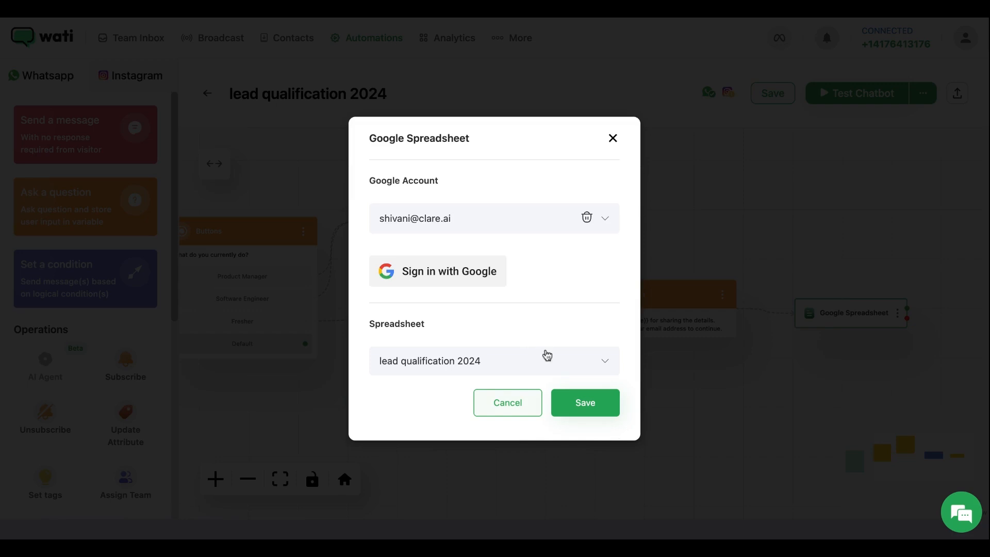
{"action": "left_click", "coordinate": [542, 391]}
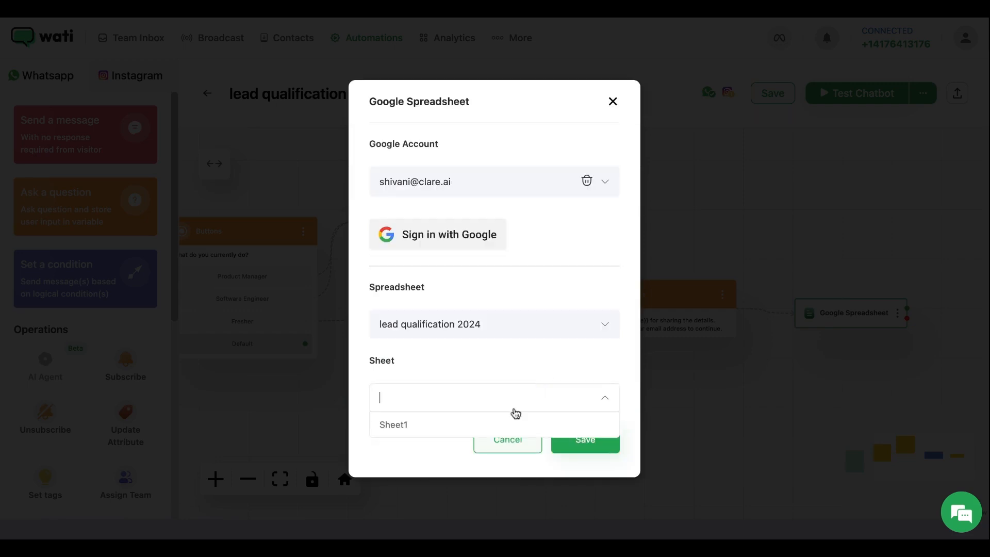
{"action": "left_click", "coordinate": [497, 423]}
Name the new row's remaining cells Current job, Experience and Email to match their variables, and save the Google Spreadsheet settings
{"action": "scroll", "coordinate": [501, 376], "scroll_direction": "down", "scroll_amount": 3}
{"action": "scroll", "coordinate": [465, 386], "scroll_direction": "down", "scroll_amount": 1}
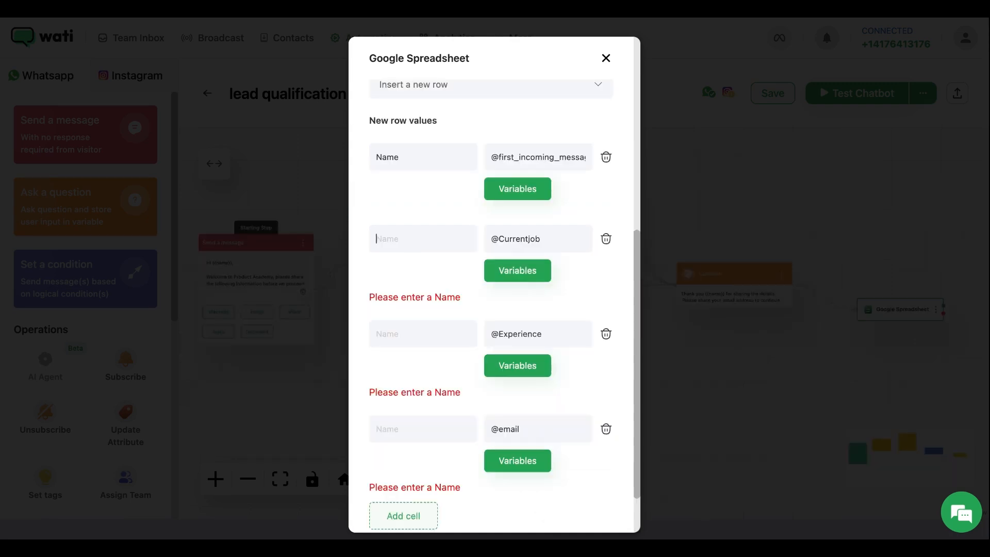
{"action": "type", "text": "Current job"}
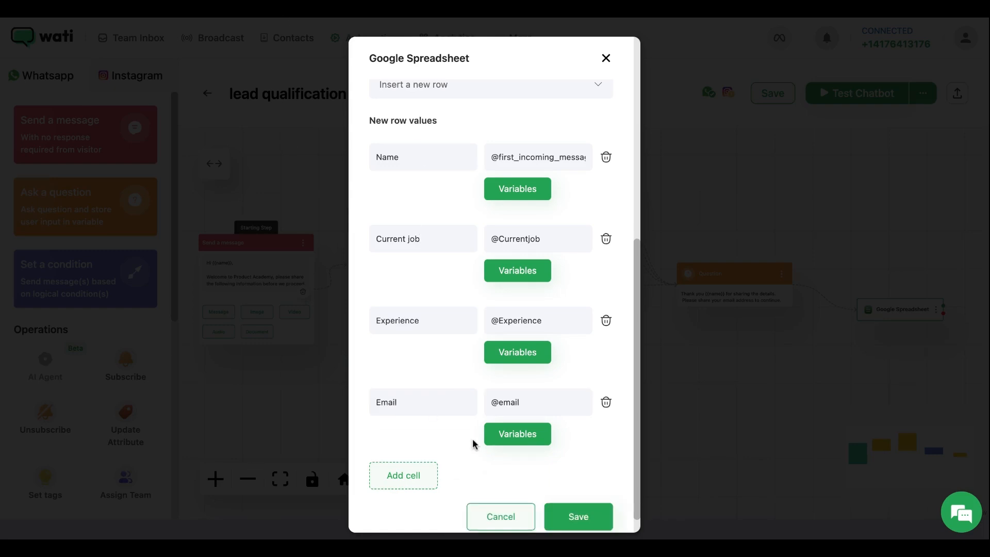
{"action": "scroll", "coordinate": [438, 405], "scroll_direction": "down", "scroll_amount": 1}
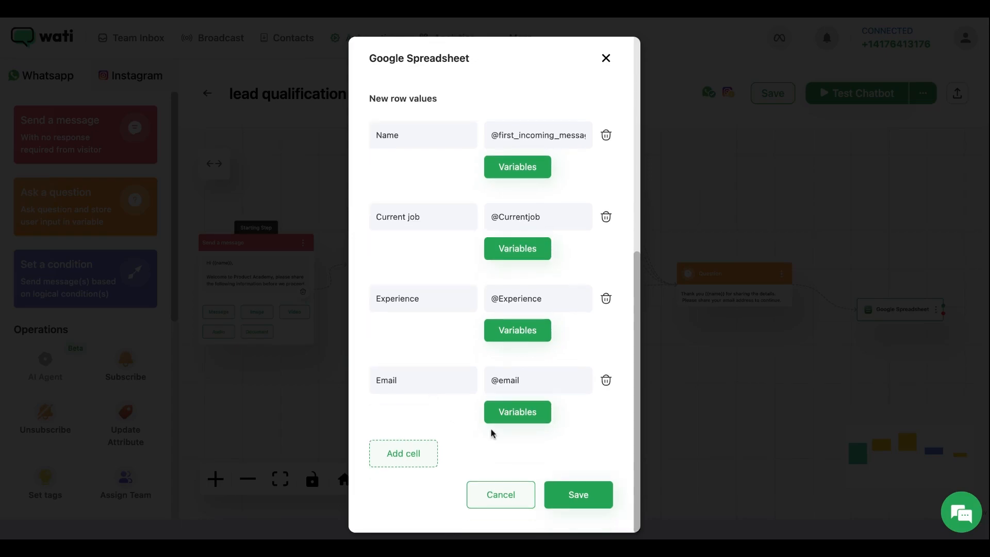
{"action": "left_click", "coordinate": [575, 499]}
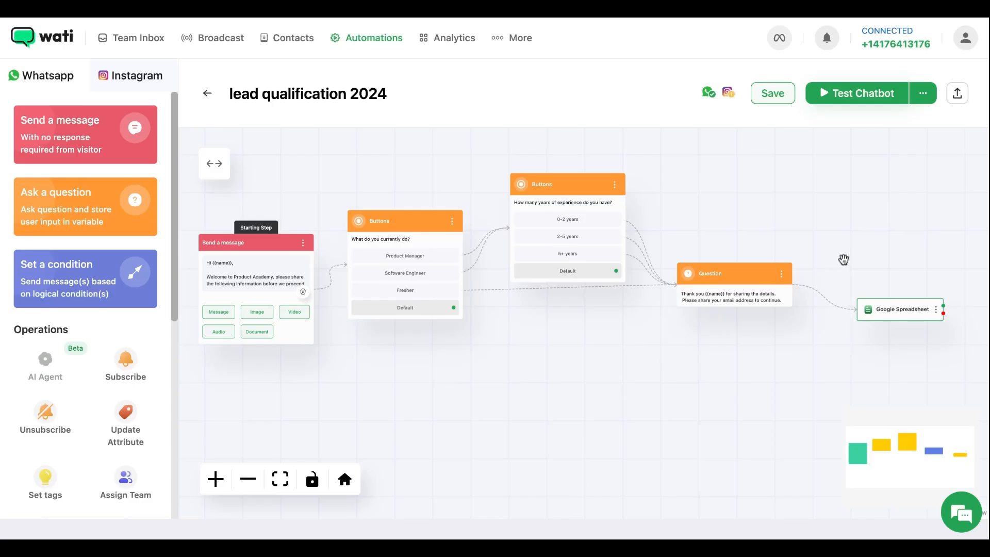
Add a Send a message node connected to the green output of the Google Spreadsheet node
{"action": "left_click_drag", "start_coordinate": [875, 308], "coordinate": [852, 268]}
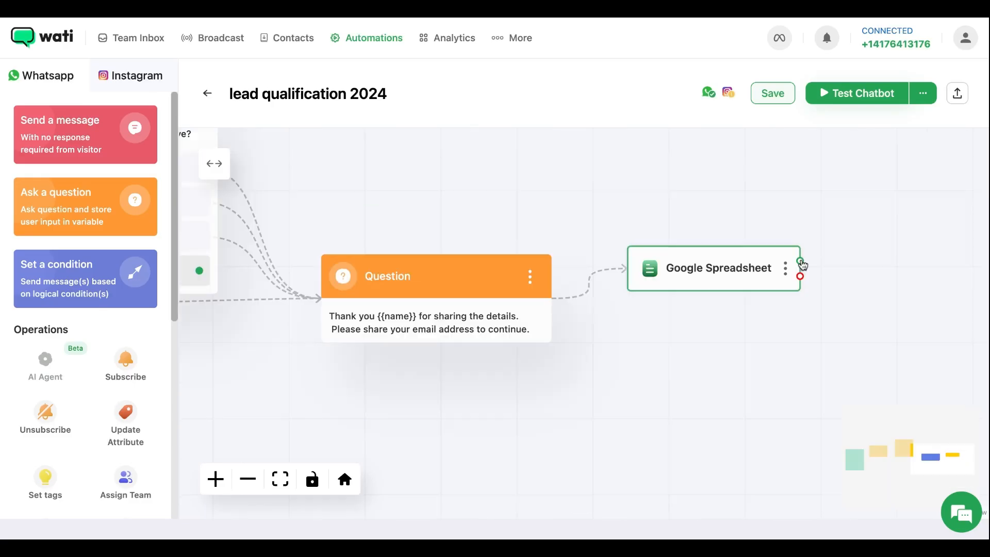
{"action": "left_click_drag", "start_coordinate": [800, 262], "coordinate": [878, 271]}
{"action": "left_click", "coordinate": [895, 187]}
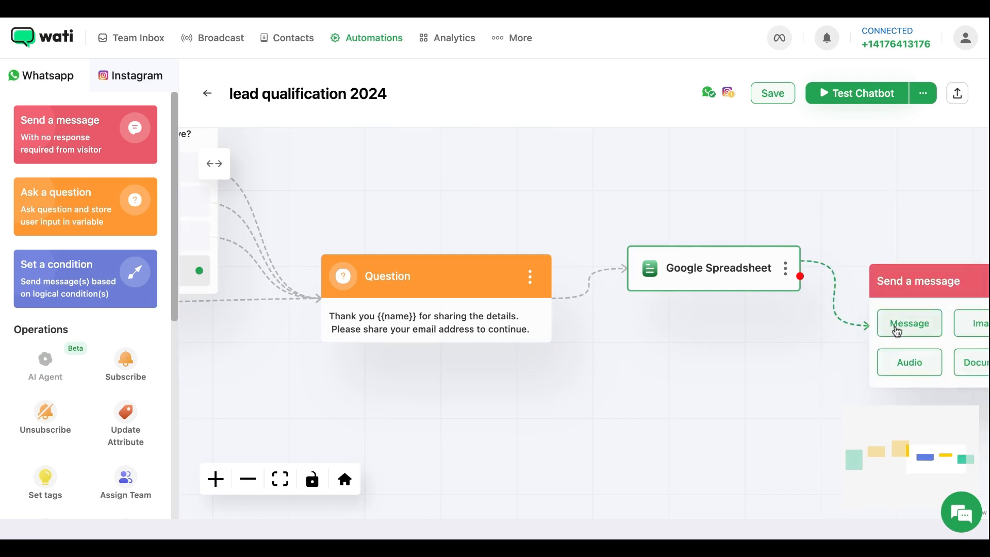
{"action": "scroll", "coordinate": [887, 270], "scroll_direction": "down", "scroll_amount": 3}
{"action": "left_click_drag", "start_coordinate": [888, 270], "coordinate": [858, 293]}
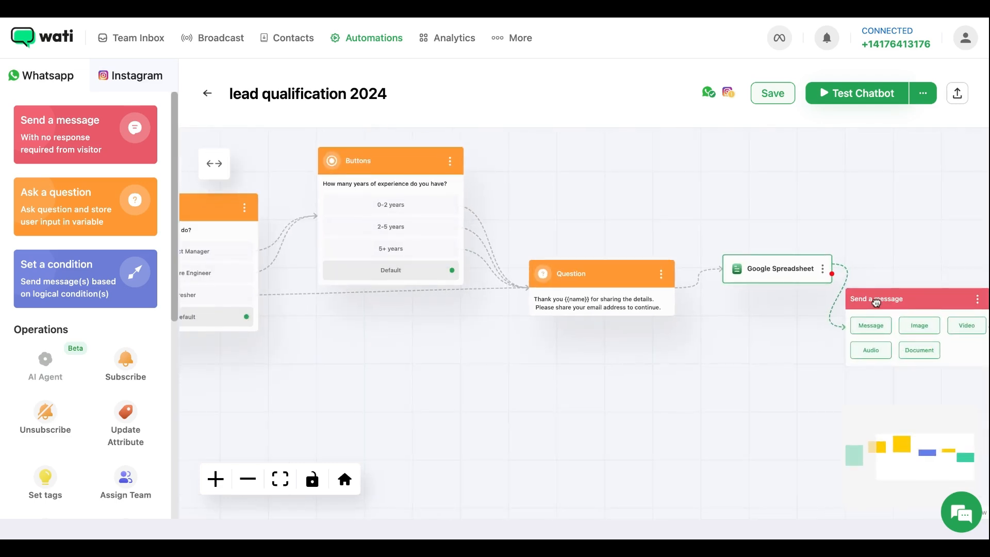
Set the message to "Thank you for sharing all the details. Please find the brochure attached with this message. Feel free to reach out to us."
{"action": "left_click", "coordinate": [882, 335]}
{"action": "type", "text": "Thank you for sharing all the details.  Please find the brochure attached with this message.  Feel free to reach out to us."}
{"action": "left_click_drag", "start_coordinate": [898, 299], "coordinate": [898, 236]}
Attach the document Product Academy.pdf to the brochure message and save the chatbot
{"action": "left_click", "coordinate": [921, 376]}
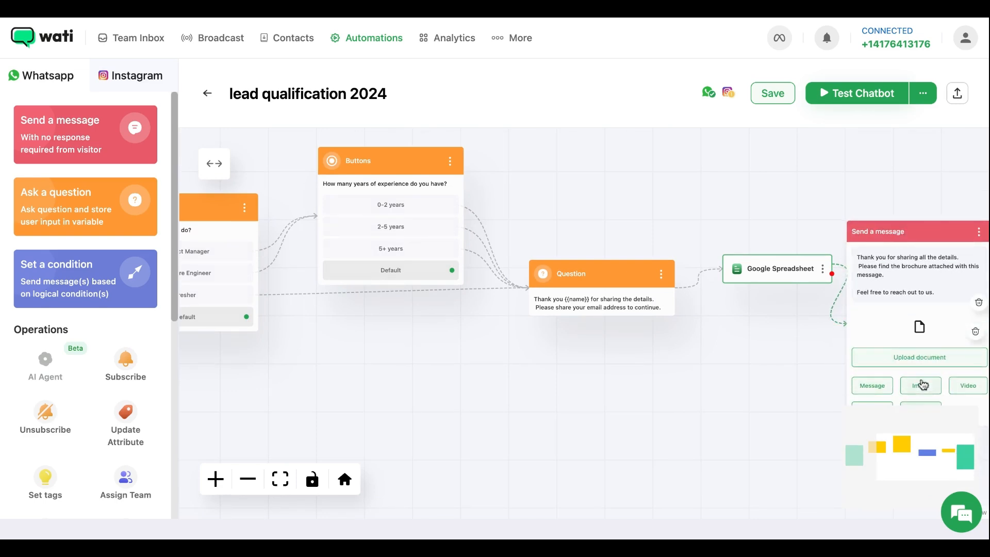
{"action": "scroll", "coordinate": [686, 258], "scroll_direction": "down", "scroll_amount": 3}
{"action": "left_click_drag", "start_coordinate": [641, 272], "coordinate": [614, 268]}
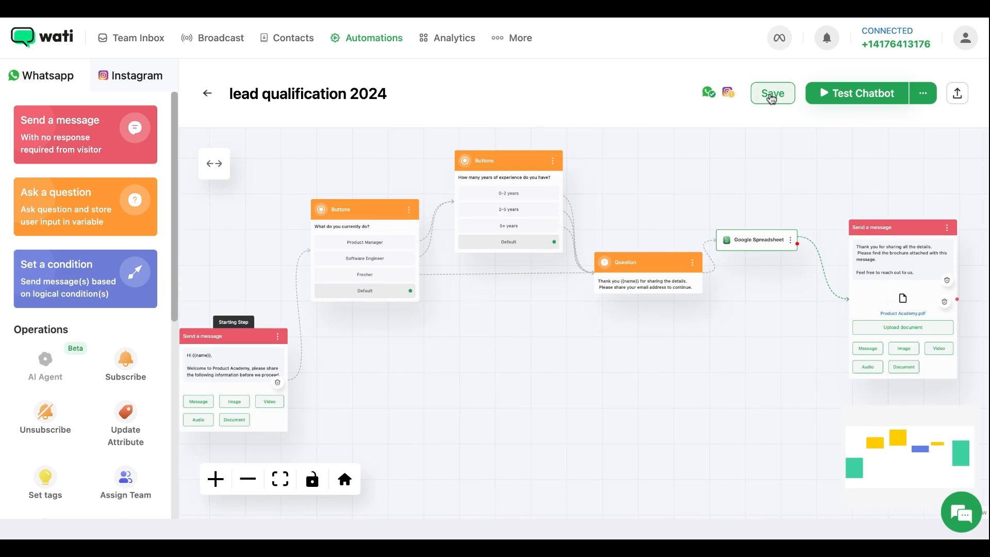
{"action": "left_click", "coordinate": [772, 98]}
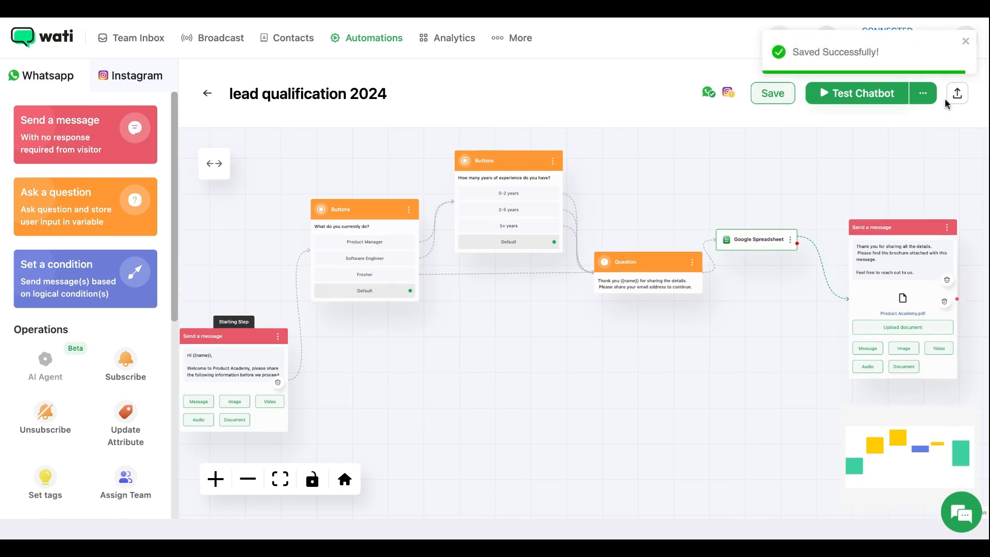
View the chatbot's test settings and check its test conversation in the Team Inbox
{"action": "left_click", "coordinate": [924, 95]}
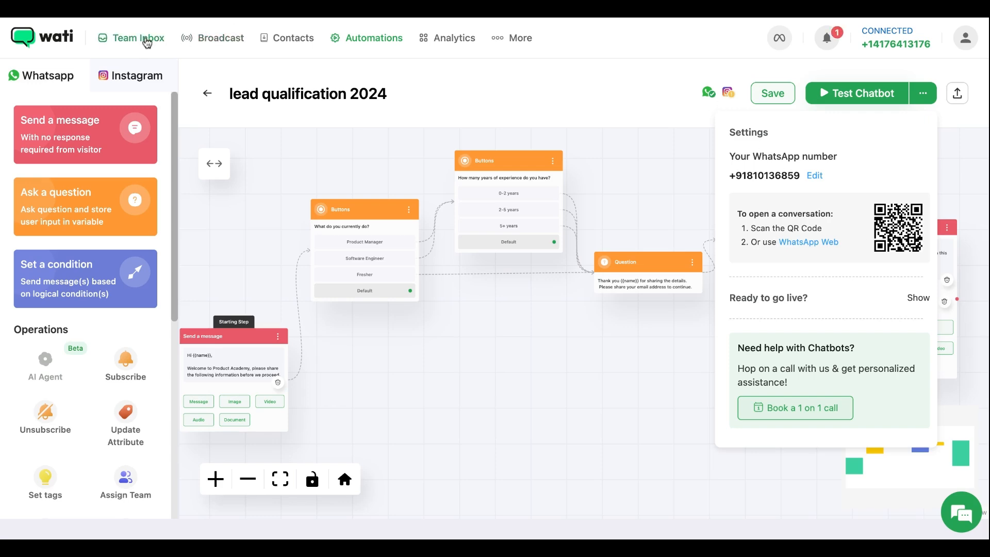
{"action": "left_click", "coordinate": [147, 44]}
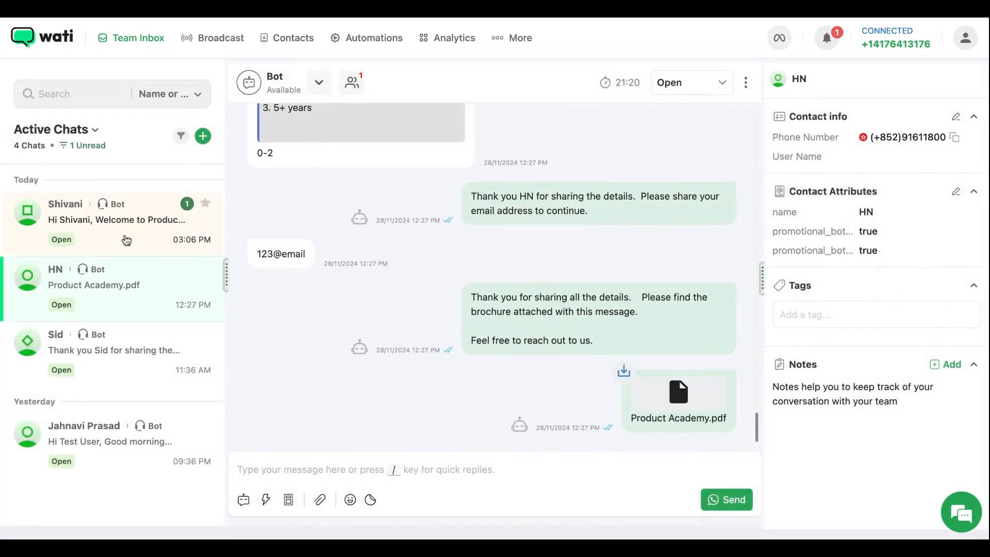
{"action": "left_click", "coordinate": [124, 232]}
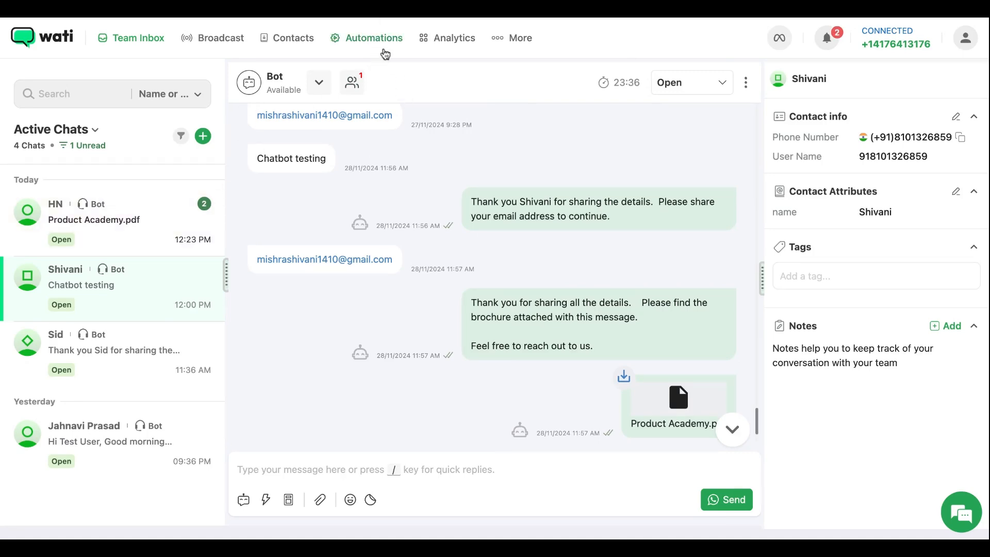
Start a new keyword action in Automations and add the trigger keyword Hi
{"action": "left_click", "coordinate": [384, 52]}
{"action": "left_click", "coordinate": [81, 137]}
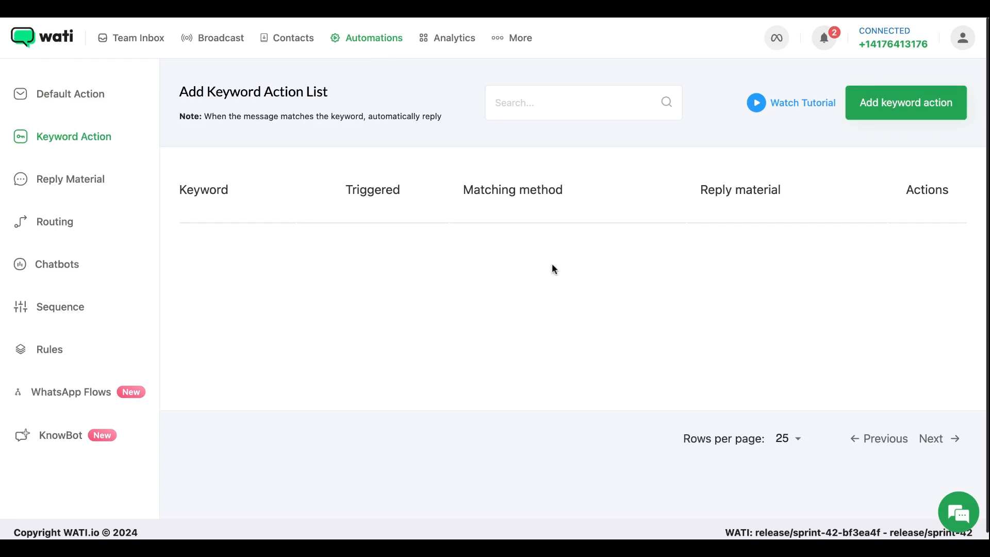
{"action": "left_click", "coordinate": [907, 103]}
{"action": "left_click", "coordinate": [316, 222]}
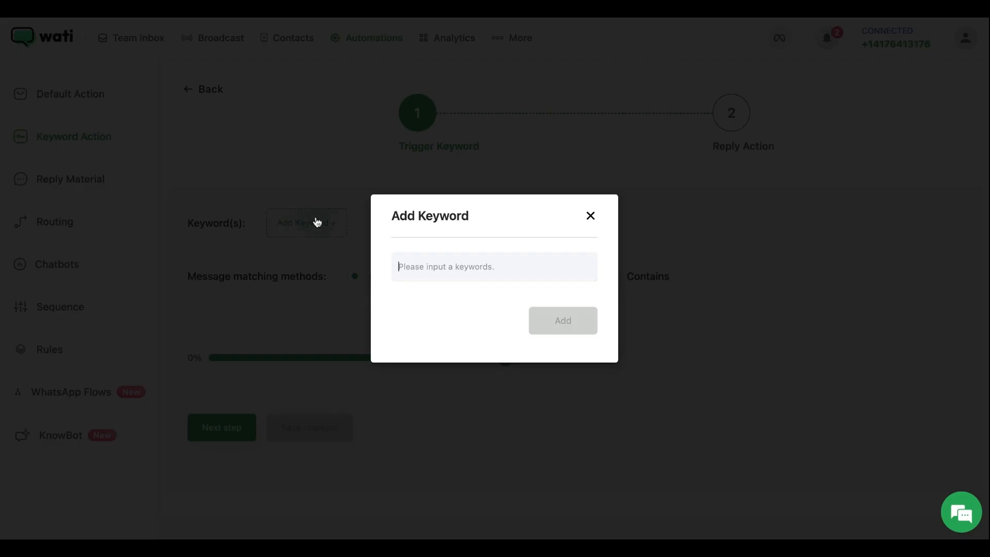
{"action": "type", "text": "Hi"}
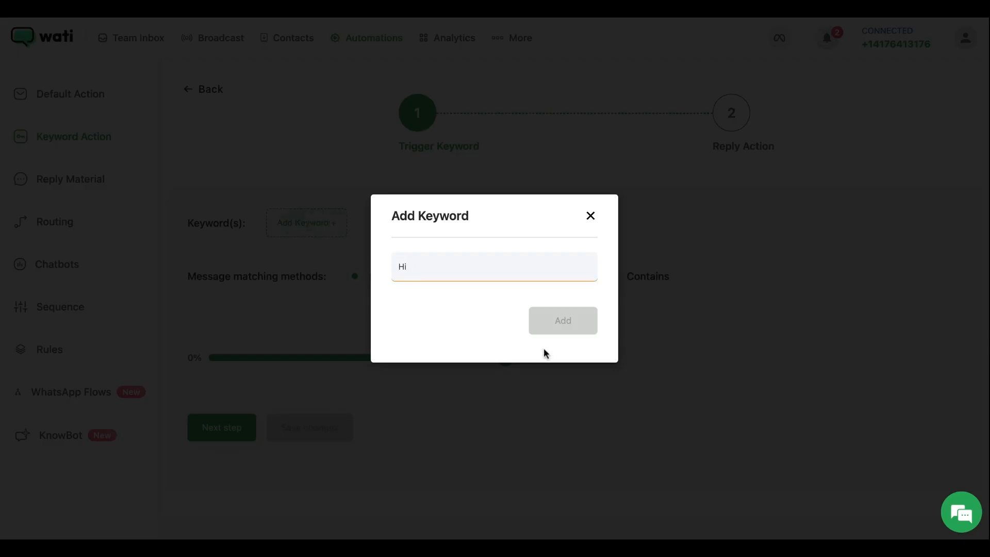
{"action": "left_click", "coordinate": [562, 324]}
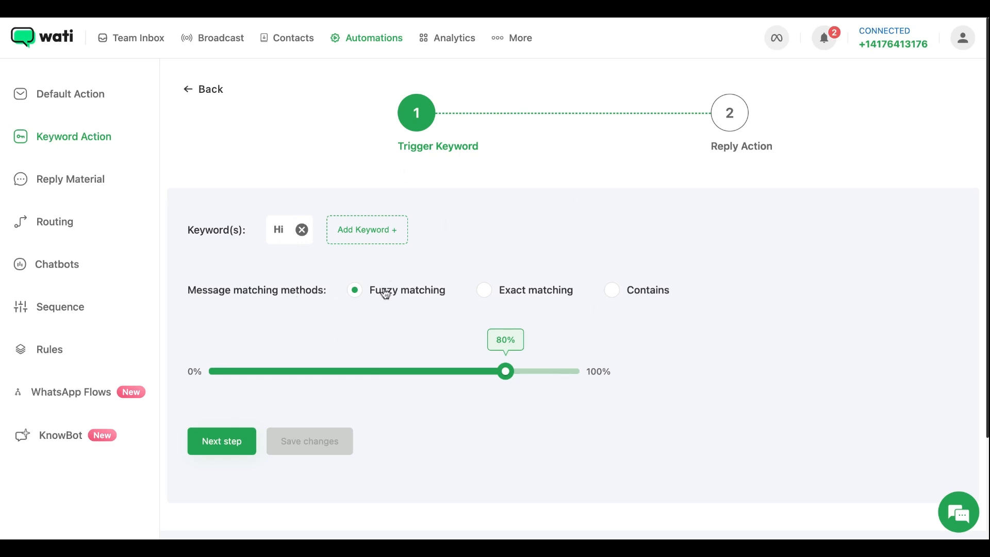
Choose fuzzy matching as the message matching method for the keyword and continue to the reply action
{"action": "left_click", "coordinate": [491, 296]}
{"action": "left_click", "coordinate": [619, 298]}
{"action": "left_click", "coordinate": [351, 293]}
{"action": "left_click", "coordinate": [202, 443]}
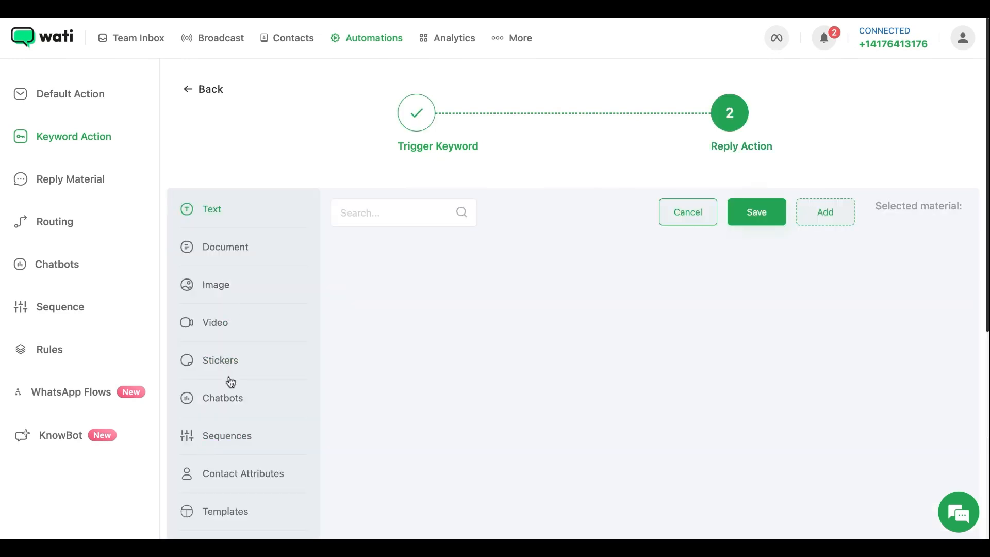
Select the lead qualification 2024 chatbot as the keyword's reply material and save the keyword action
{"action": "left_click", "coordinate": [227, 398]}
{"action": "scroll", "coordinate": [481, 403], "scroll_direction": "down", "scroll_amount": 5}
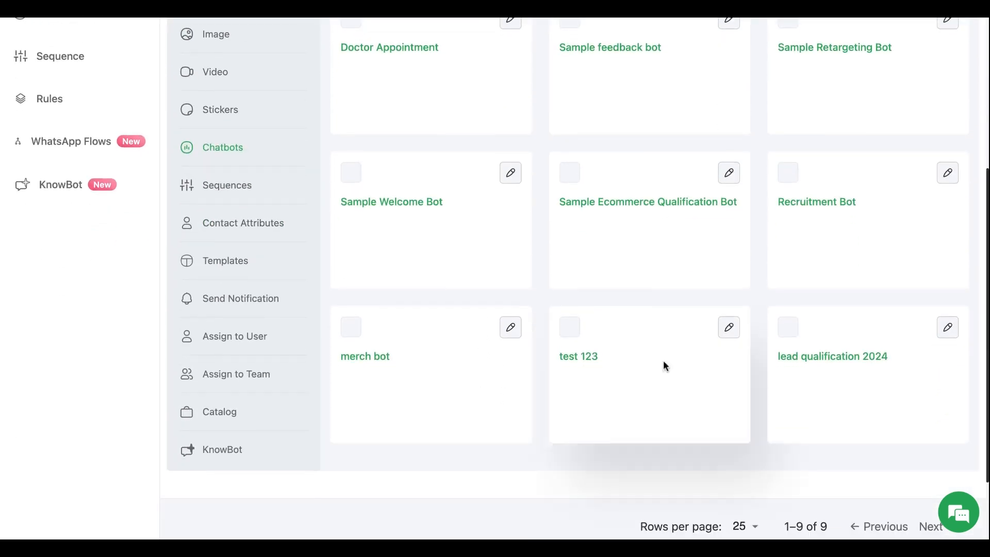
{"action": "left_click", "coordinate": [787, 332]}
{"action": "scroll", "coordinate": [786, 339], "scroll_direction": "up", "scroll_amount": 5}
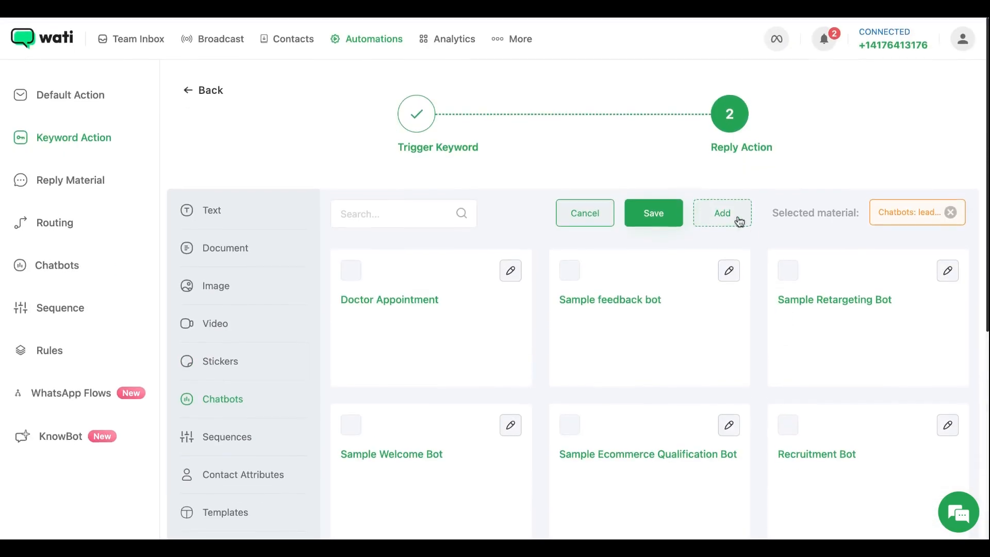
{"action": "left_click", "coordinate": [651, 212]}
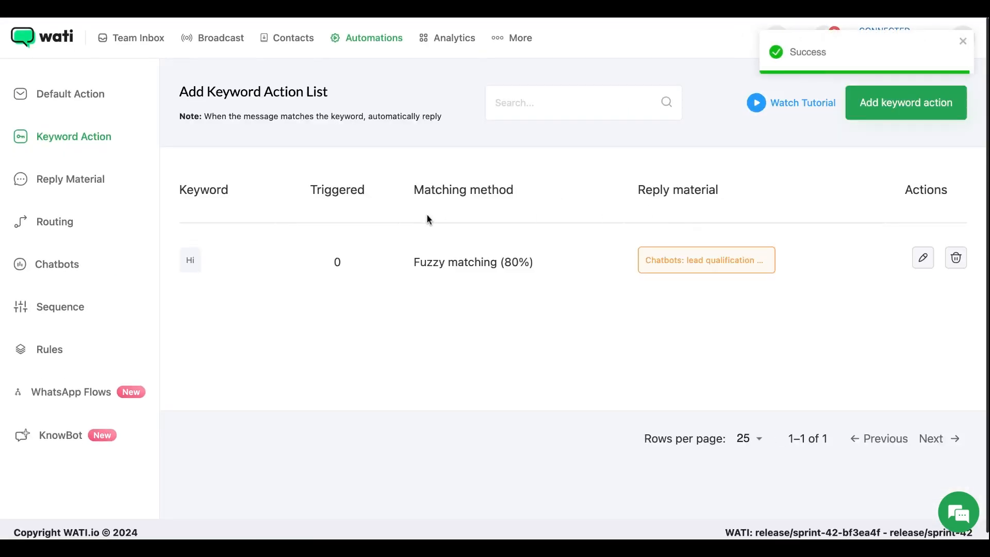
In the default actions, set the new-chat welcome message to the lead qualification 2024 chatbot and save the settings
{"action": "left_click", "coordinate": [55, 103]}
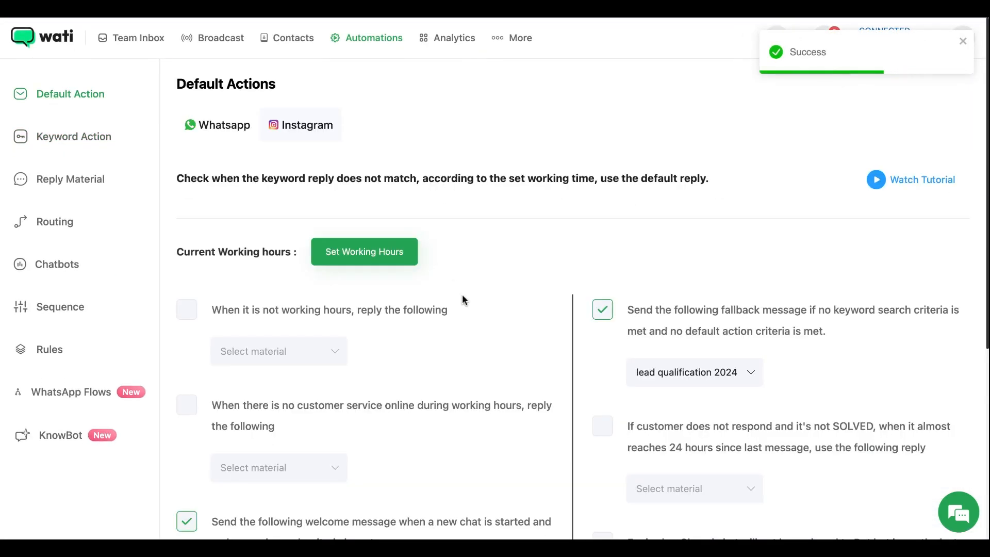
{"action": "scroll", "coordinate": [461, 311], "scroll_direction": "down", "scroll_amount": 1}
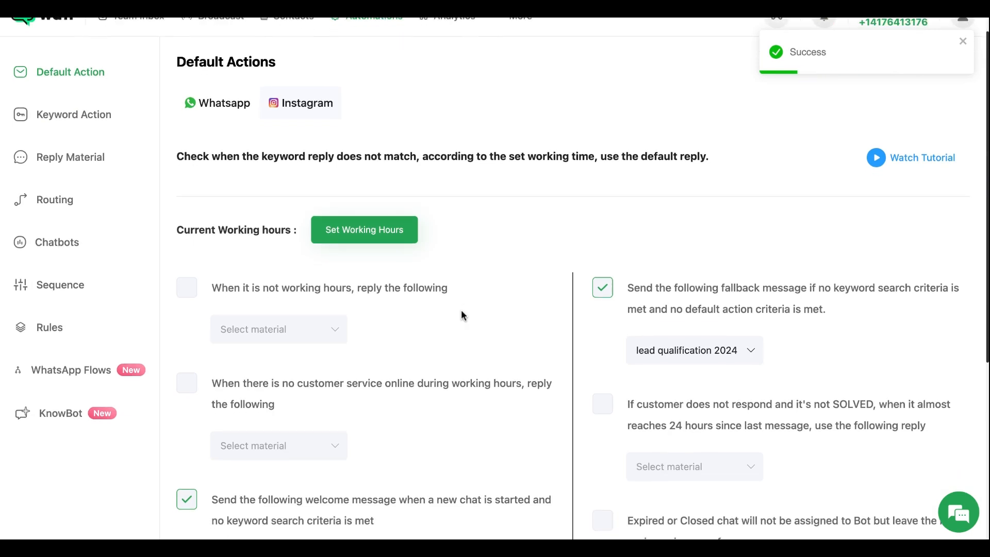
{"action": "scroll", "coordinate": [463, 314], "scroll_direction": "down", "scroll_amount": 5}
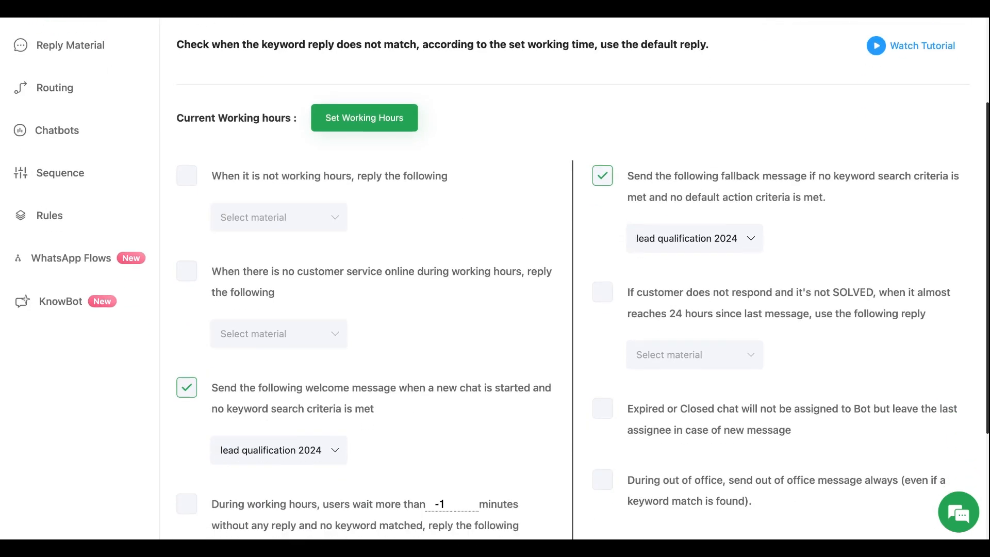
{"action": "scroll", "coordinate": [395, 312], "scroll_direction": "down", "scroll_amount": 3}
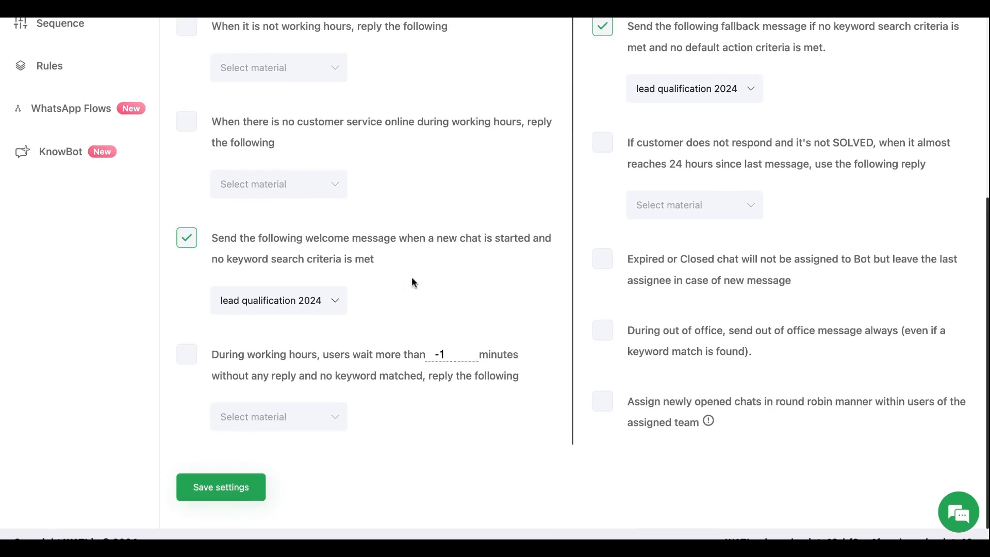
{"action": "left_click", "coordinate": [300, 302]}
{"action": "left_click", "coordinate": [287, 357]}
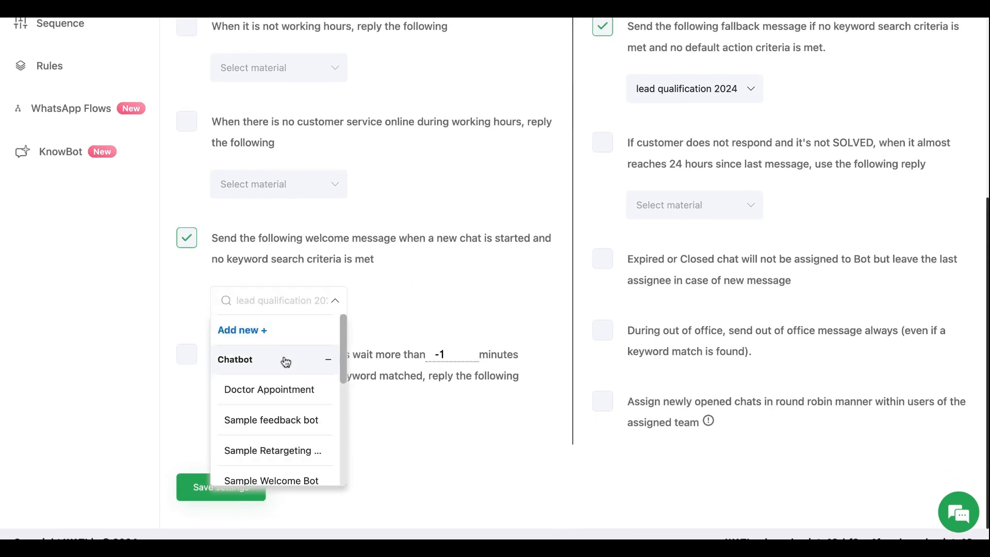
{"action": "scroll", "coordinate": [294, 412], "scroll_direction": "down", "scroll_amount": 5}
{"action": "scroll", "coordinate": [295, 419], "scroll_direction": "down", "scroll_amount": 2}
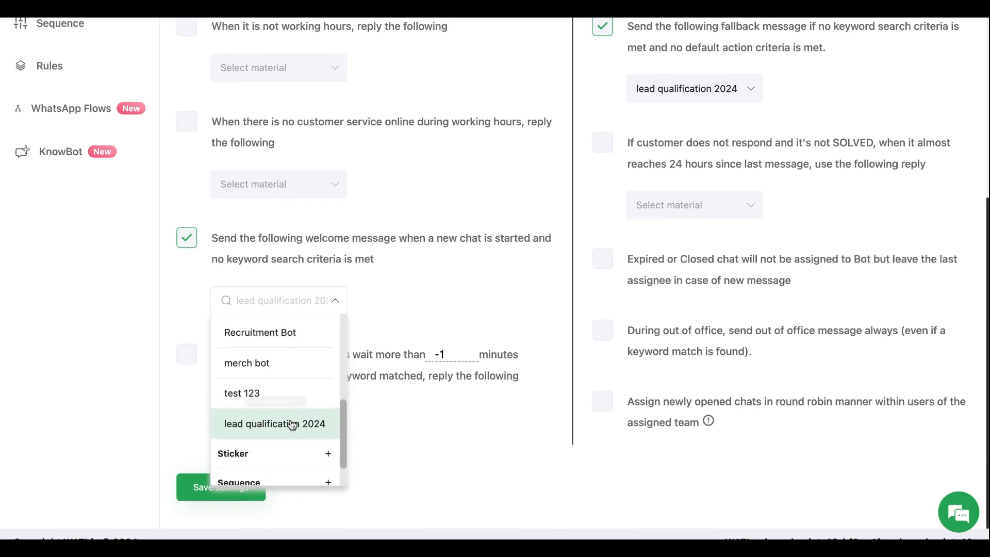
{"action": "left_click", "coordinate": [292, 422]}
{"action": "left_click", "coordinate": [236, 496]}
Set the fallback message for unmatched keywords and default actions to the lead qualification 2024 chatbot and save the settings
{"action": "scroll", "coordinate": [419, 396], "scroll_direction": "up", "scroll_amount": 2}
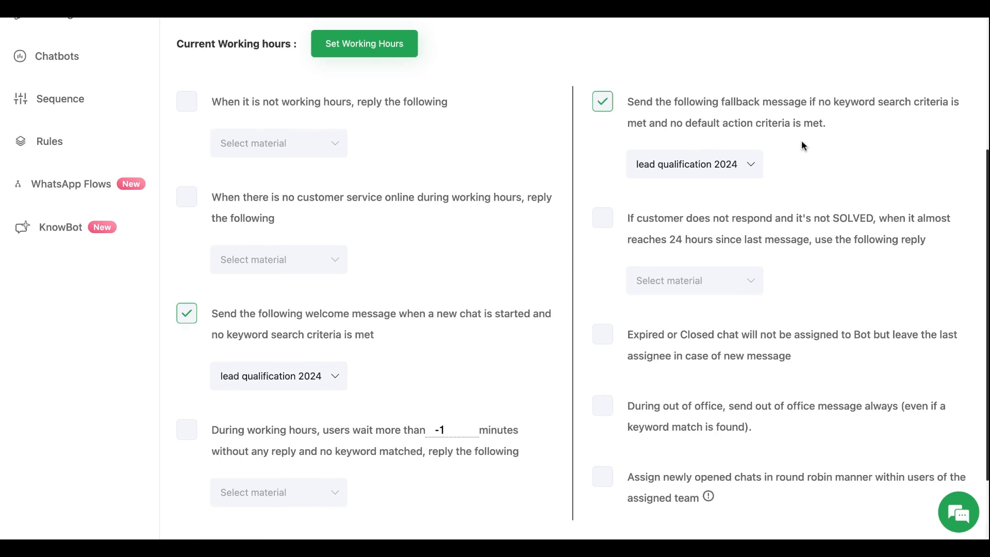
{"action": "scroll", "coordinate": [802, 140], "scroll_direction": "up", "scroll_amount": 1}
{"action": "left_click", "coordinate": [743, 178]}
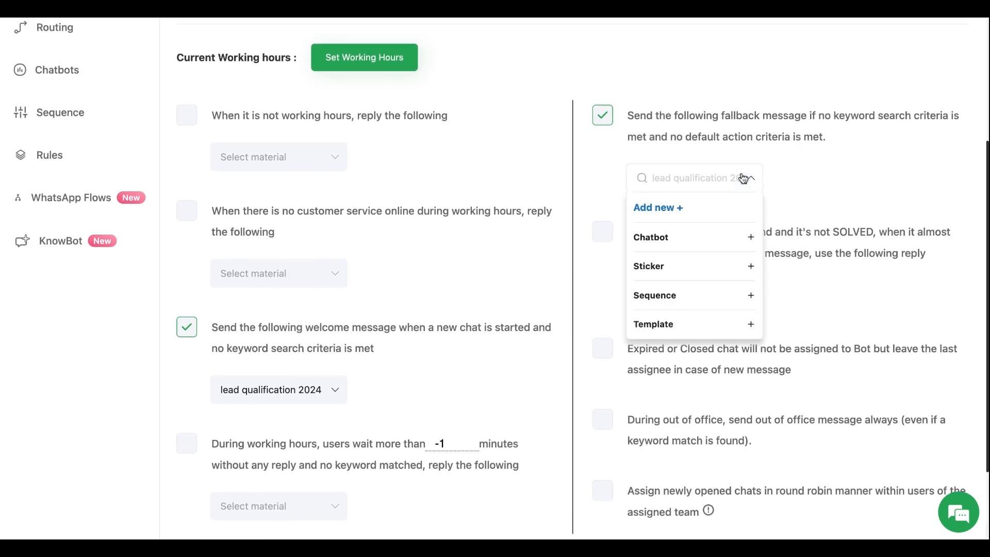
{"action": "left_click", "coordinate": [707, 242]}
{"action": "scroll", "coordinate": [717, 299], "scroll_direction": "down", "scroll_amount": 4}
{"action": "scroll", "coordinate": [723, 301], "scroll_direction": "down", "scroll_amount": 1}
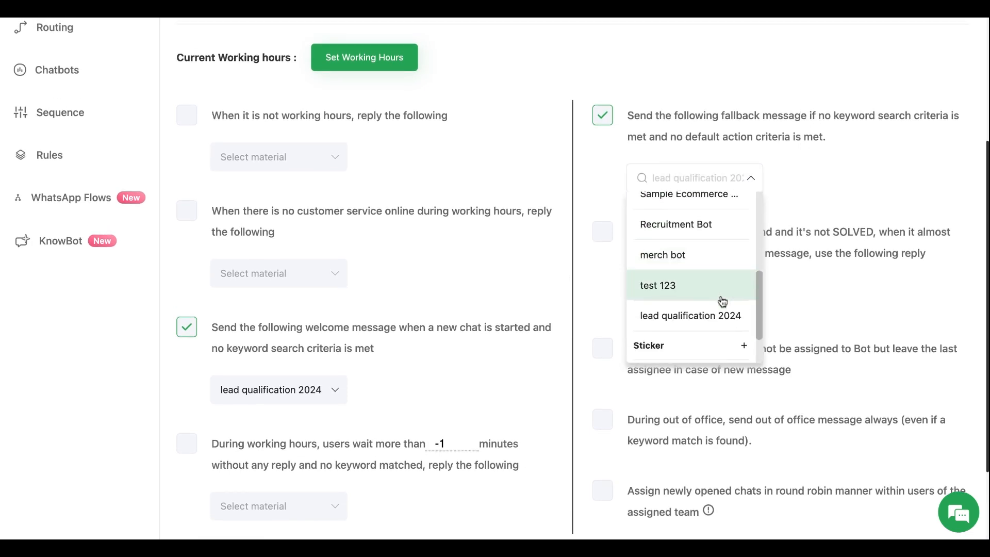
{"action": "left_click", "coordinate": [706, 314]}
{"action": "scroll", "coordinate": [719, 305], "scroll_direction": "down", "scroll_amount": 3}
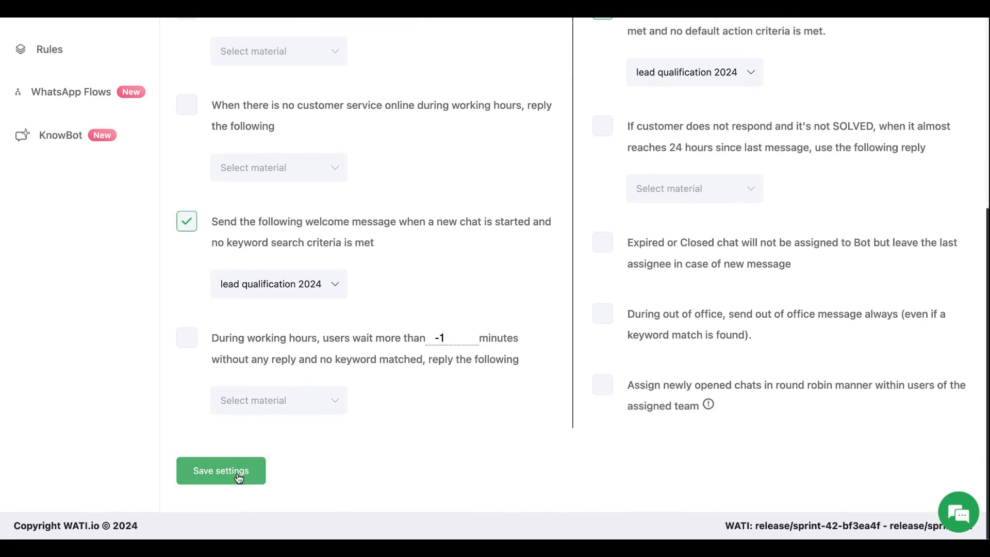
{"action": "left_click", "coordinate": [239, 477]}
{"action": "scroll", "coordinate": [320, 361], "scroll_direction": "up", "scroll_amount": 3}
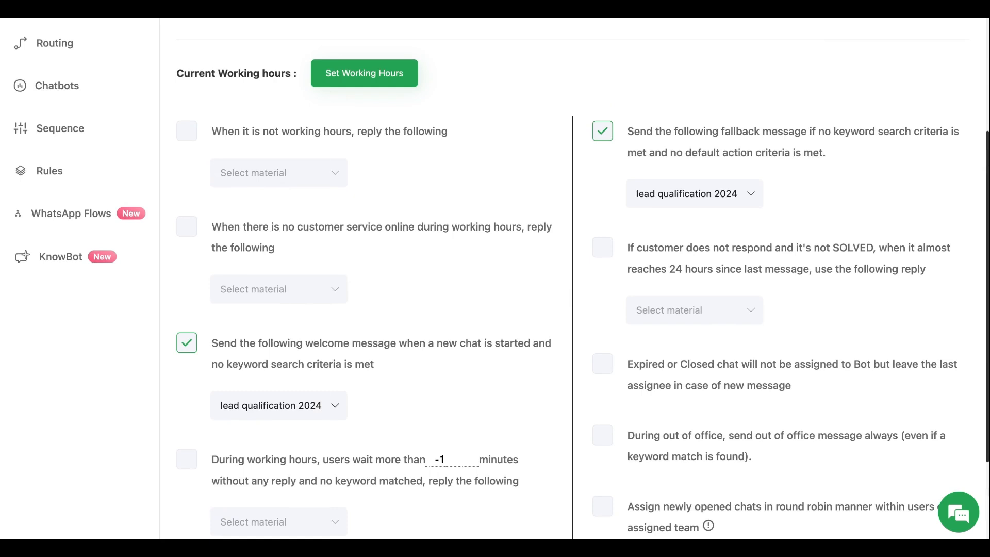
{"action": "scroll", "coordinate": [573, 284], "scroll_direction": "up", "scroll_amount": 3}
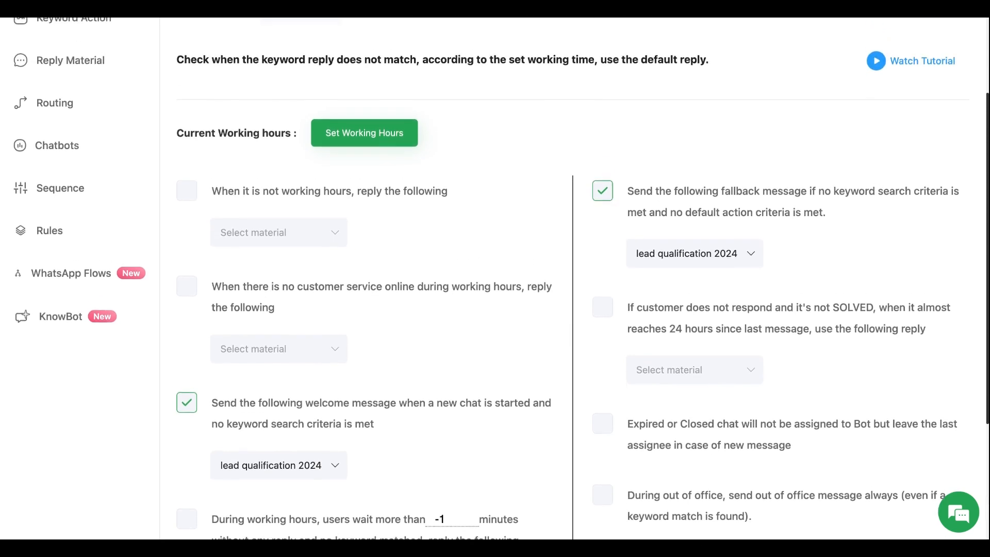